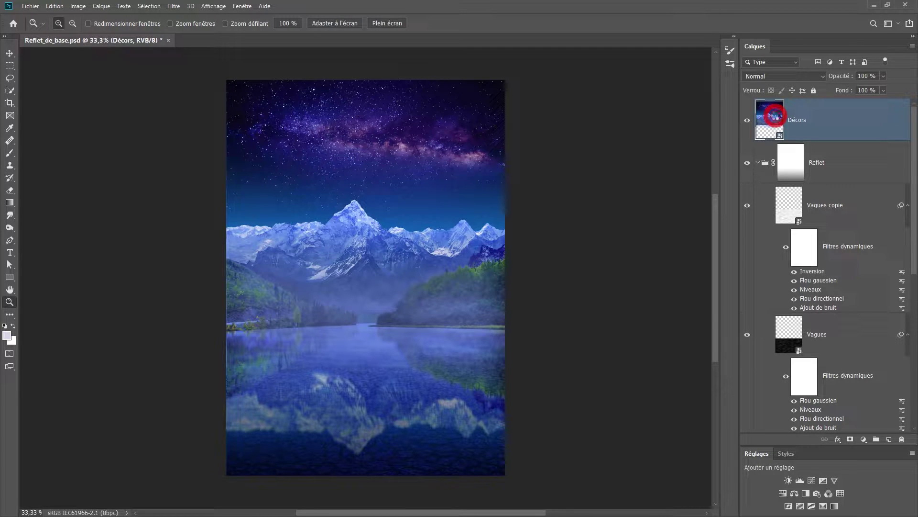
# Open the Décors smart object's contents, check the Arbres group's visibility, and list its layer effects.
pyautogui.doubleClick(774, 115)
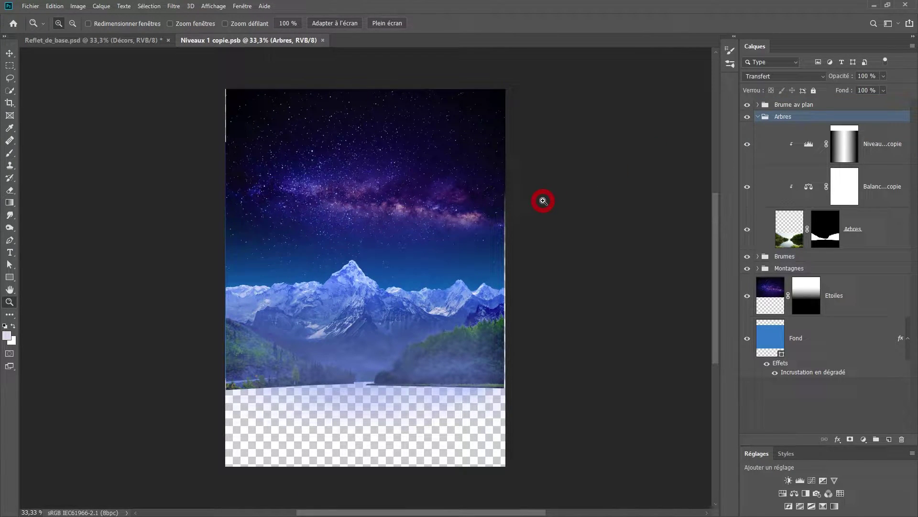
pyautogui.click(747, 117)
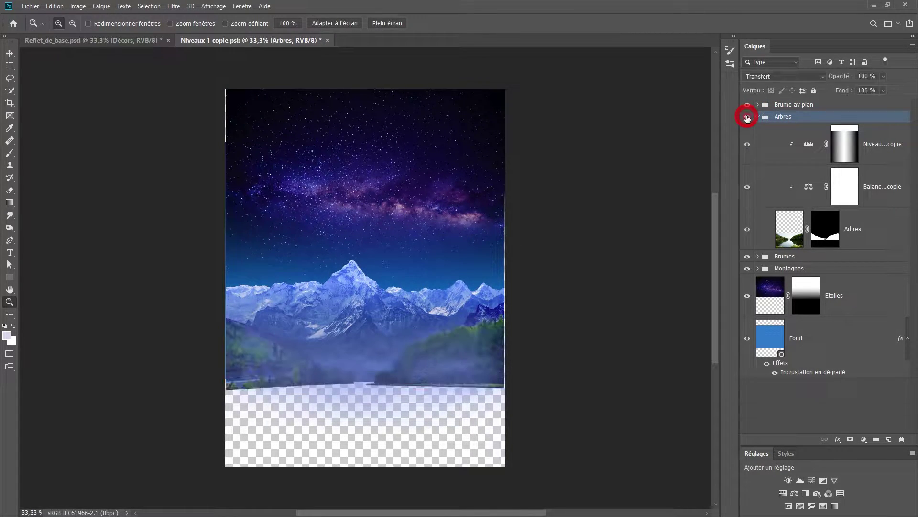
pyautogui.click(747, 117)
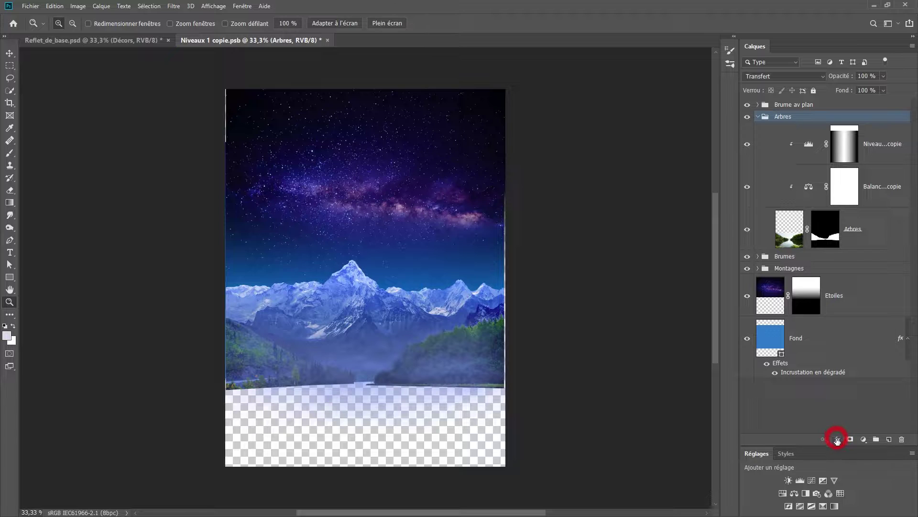
pyautogui.click(838, 440)
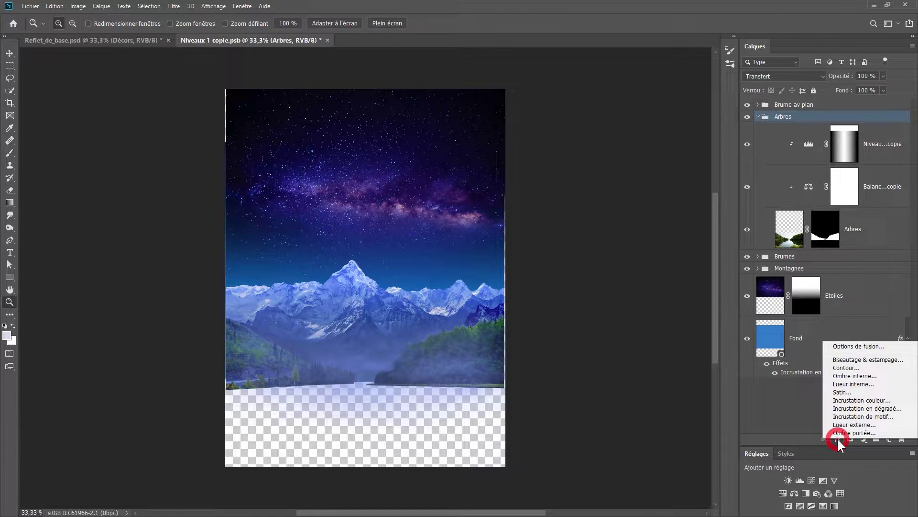
# Give Arbres an Incrustation couleur in Produit mode using blue 475fa0 sampled from the mountains.
pyautogui.click(872, 403)
pyautogui.moveTo(669, 195); pyautogui.dragTo(624, 62)
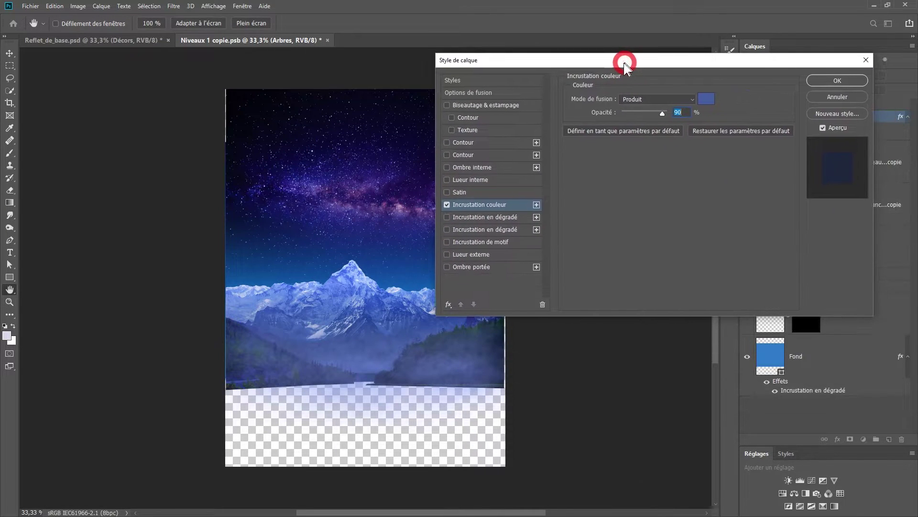
pyautogui.click(702, 102)
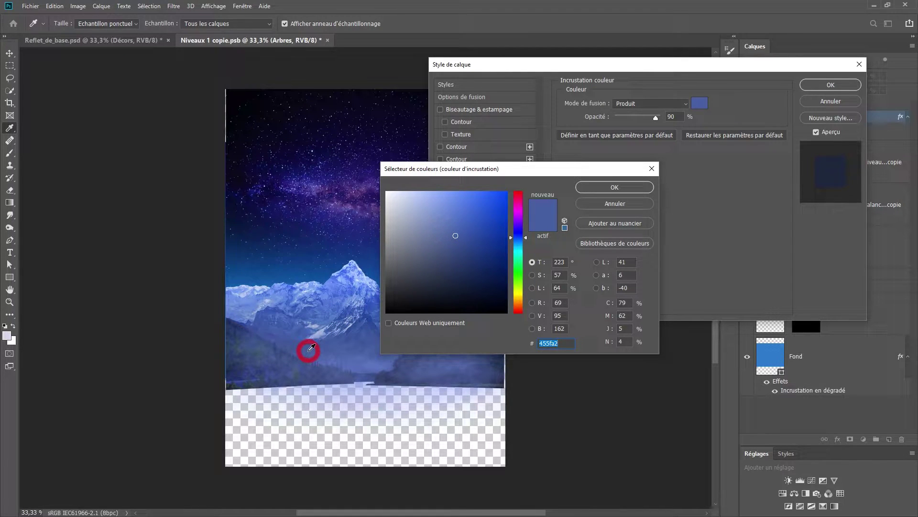
pyautogui.moveTo(308, 351); pyautogui.dragTo(309, 352)
pyautogui.click(608, 186)
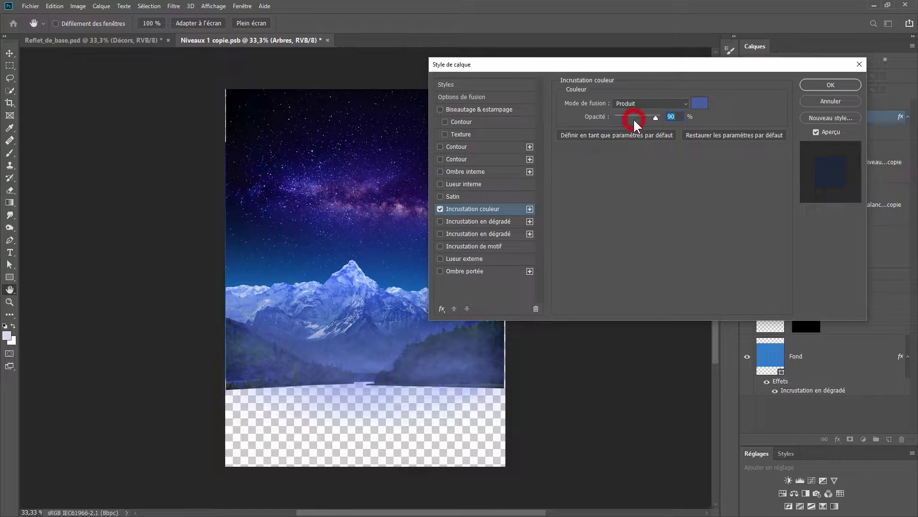
pyautogui.moveTo(655, 64); pyautogui.dragTo(711, 45)
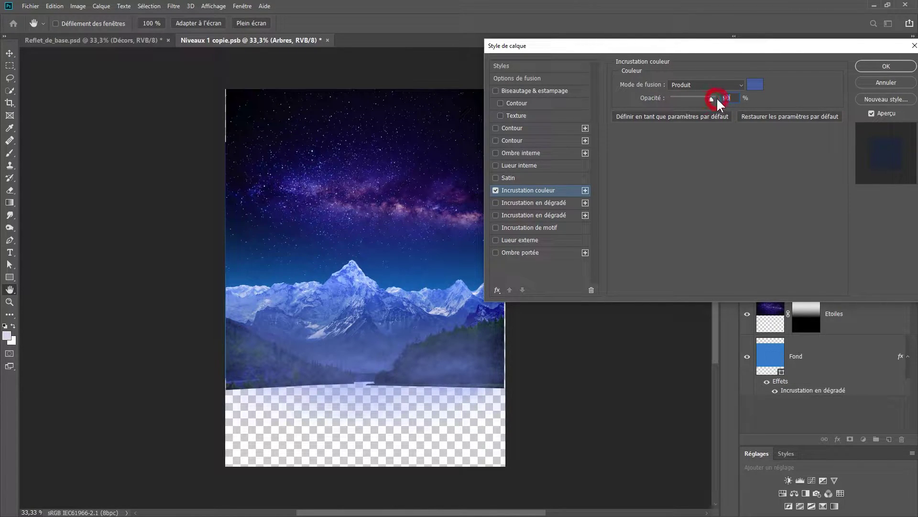
pyautogui.click(879, 65)
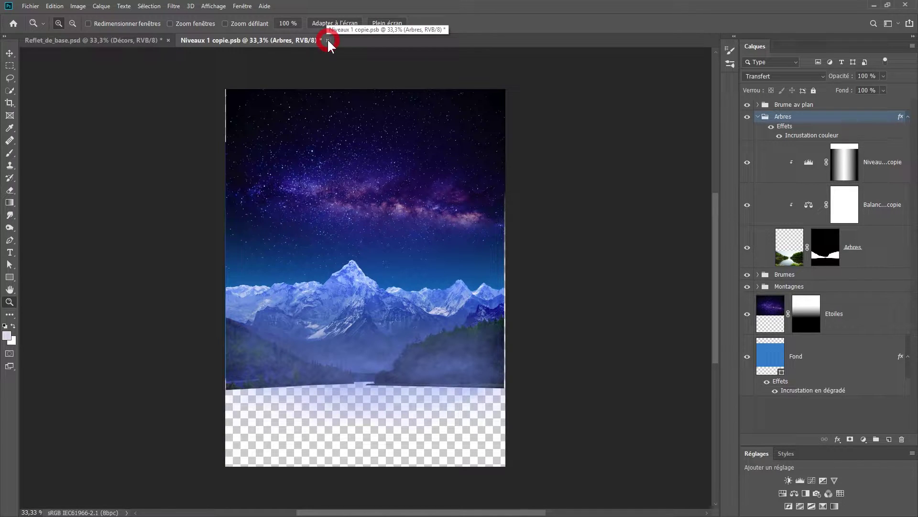
# Save and close Niveaux 1 copie.psb, then review the layers back in Reflet_de_base.psd.
pyautogui.click(328, 41)
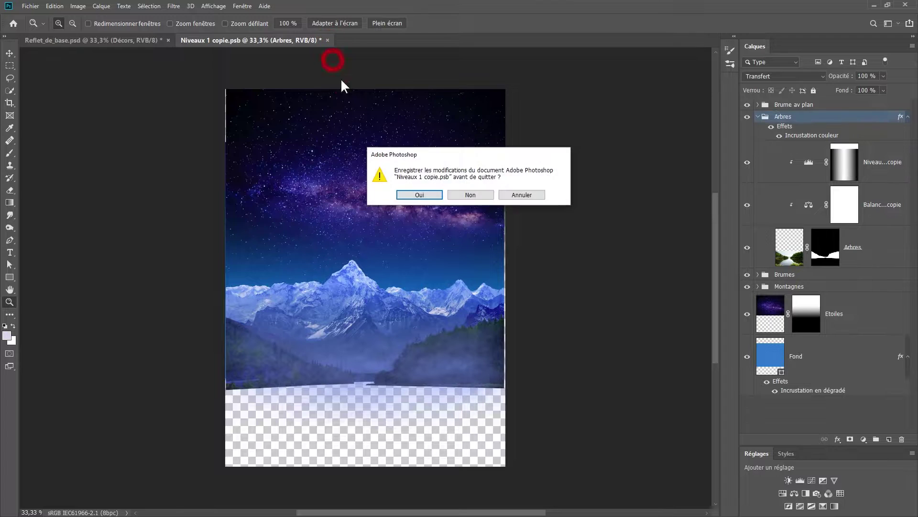
pyautogui.click(420, 195)
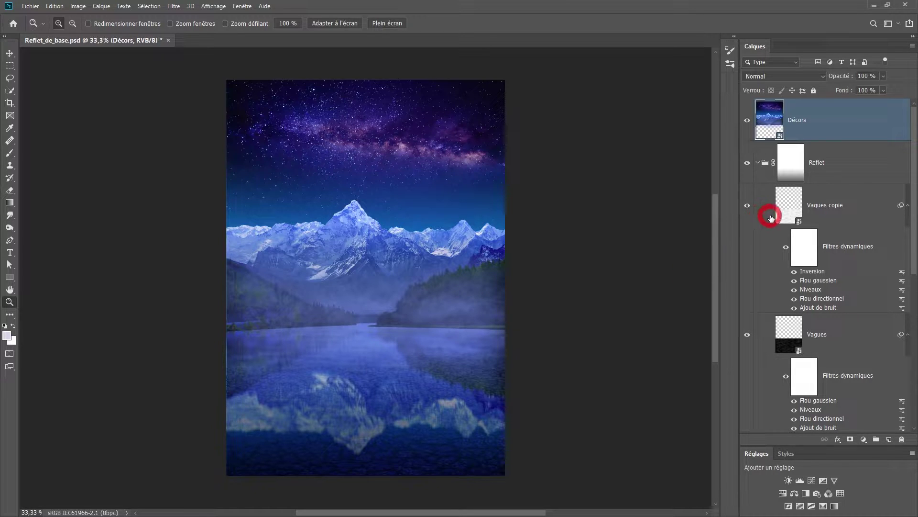
pyautogui.scroll(-5, 825, 350)
pyautogui.scroll(-2, 829, 347)
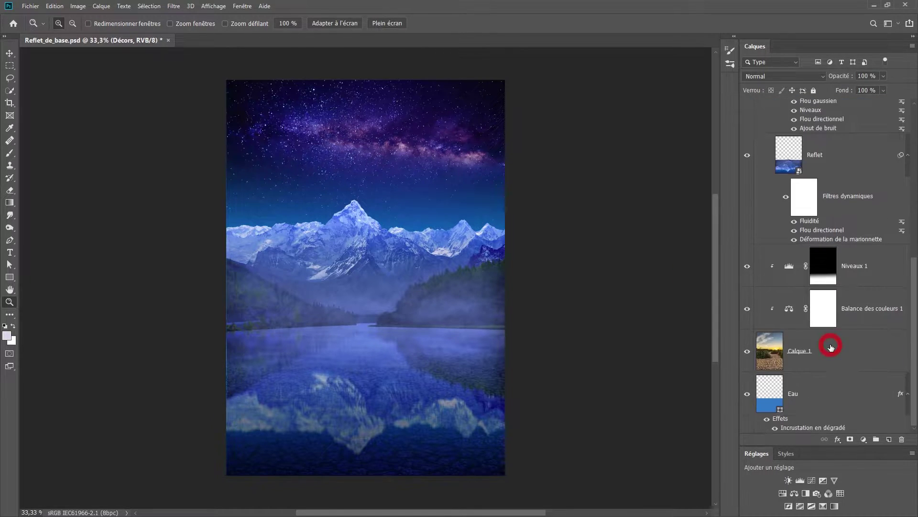
pyautogui.scroll(7, 835, 342)
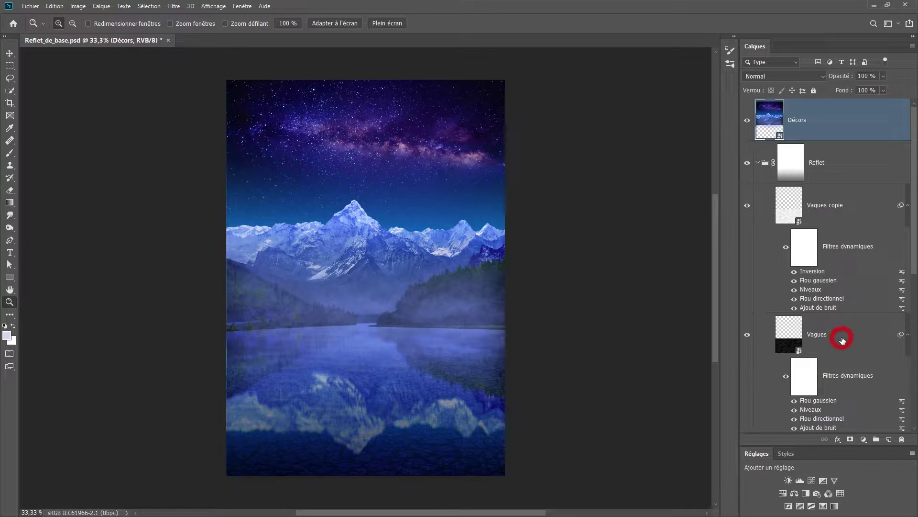
# Select all layers and convert them into one smart object for smart filters (Décors).
pyautogui.click(154, 7)
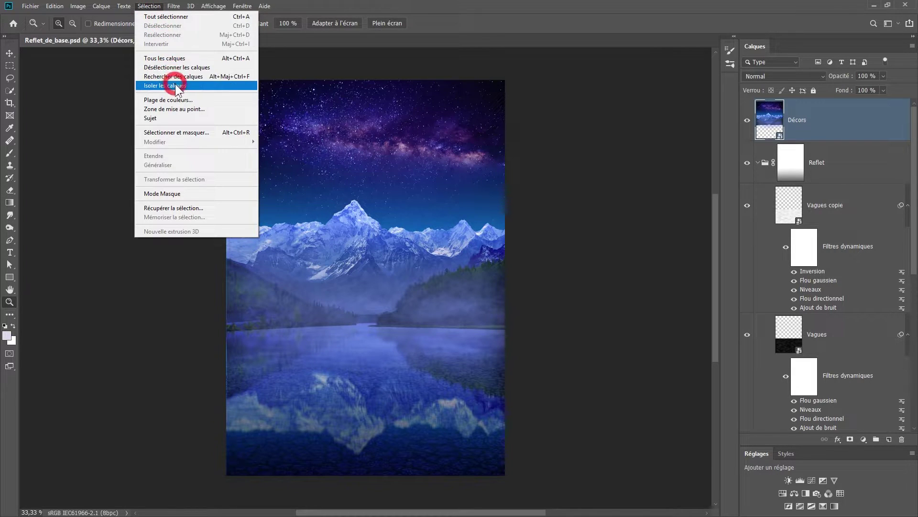
pyautogui.click(194, 59)
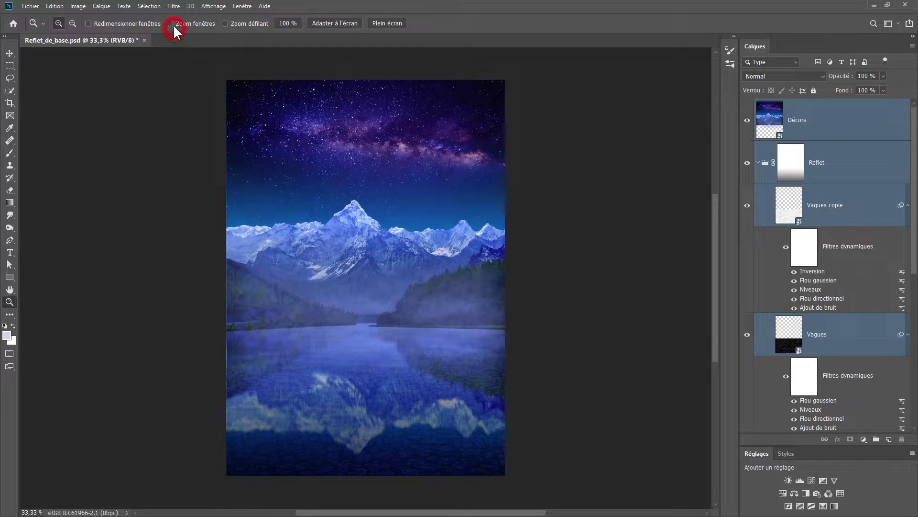
pyautogui.click(175, 6)
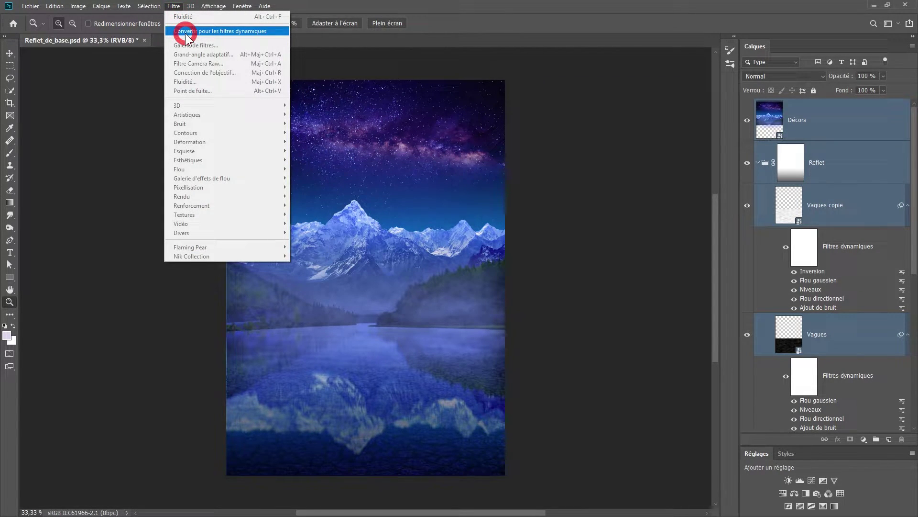
pyautogui.click(185, 32)
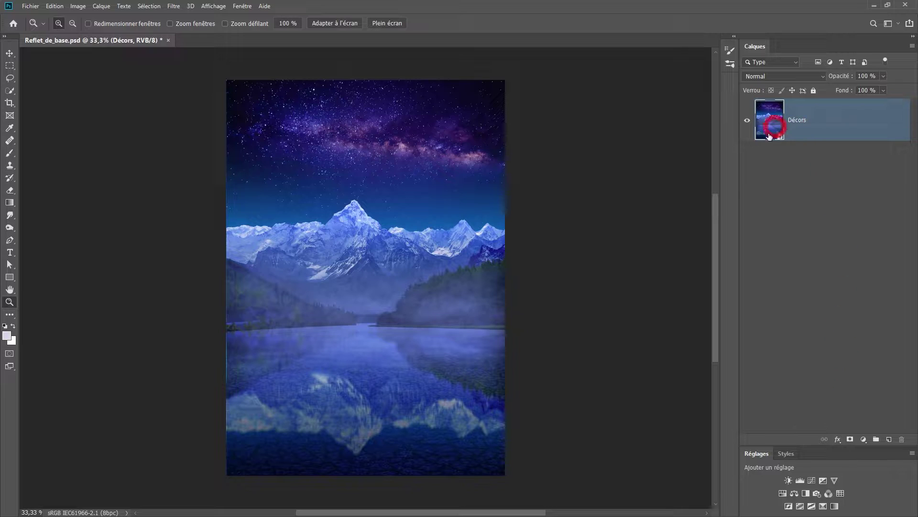
pyautogui.click(795, 123)
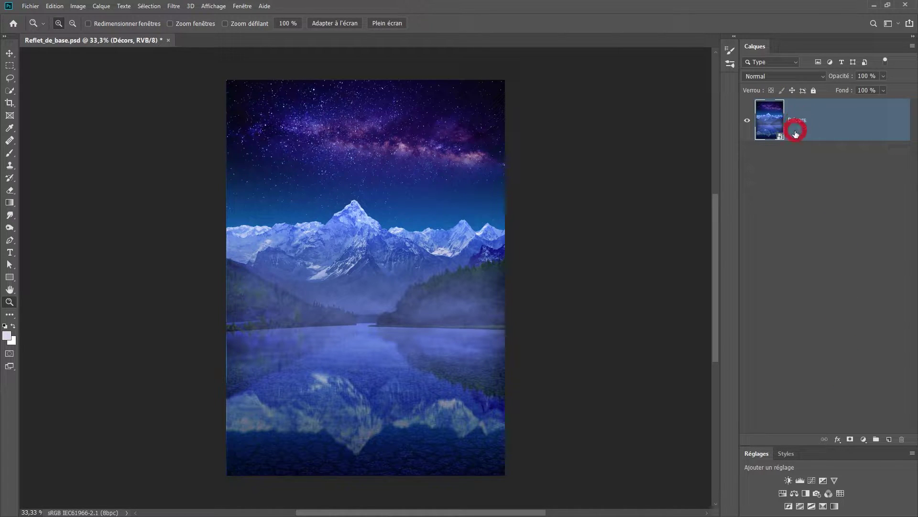
pyautogui.doubleClick(777, 136)
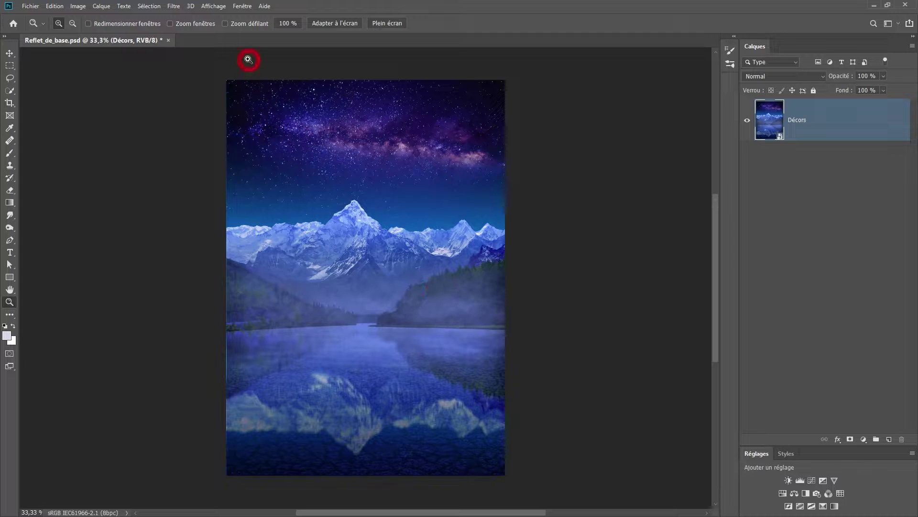
# Apply the Camera Raw filter to Décors with Température -20 and Teinte -10.
pyautogui.click(175, 6)
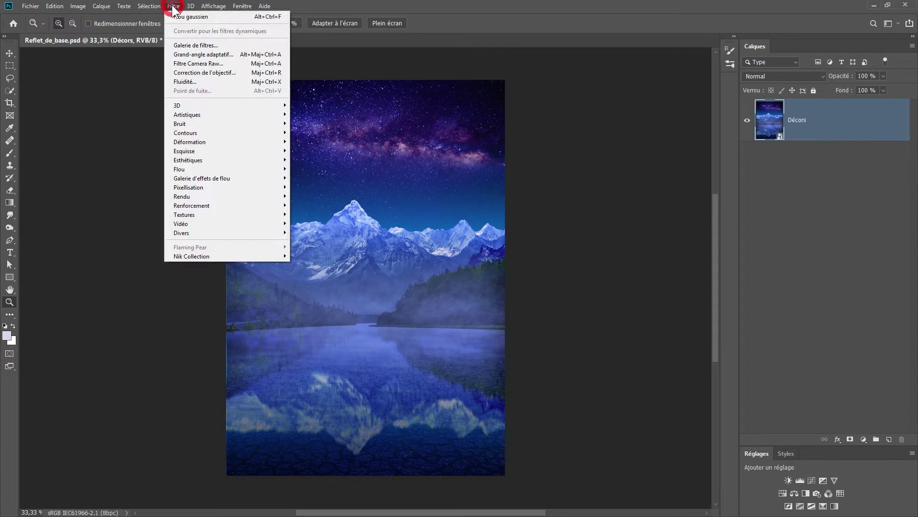
pyautogui.click(190, 63)
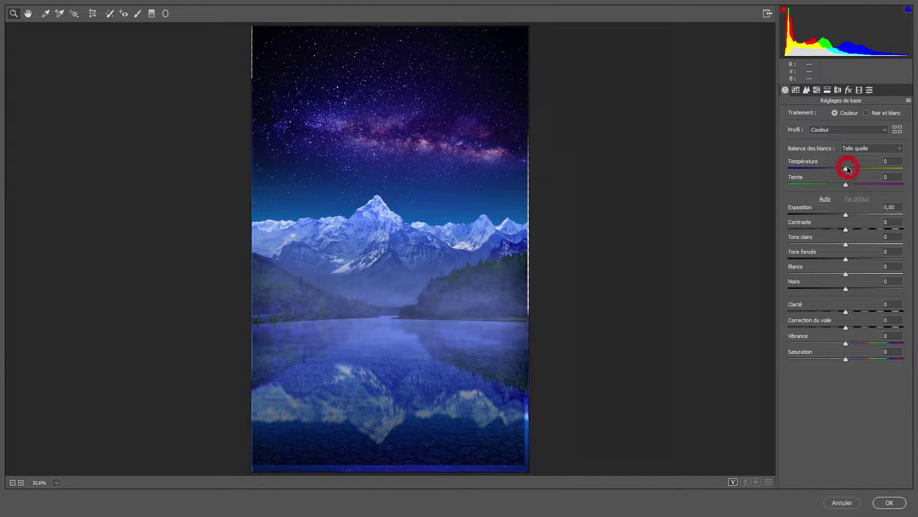
pyautogui.moveTo(847, 168); pyautogui.dragTo(807, 165)
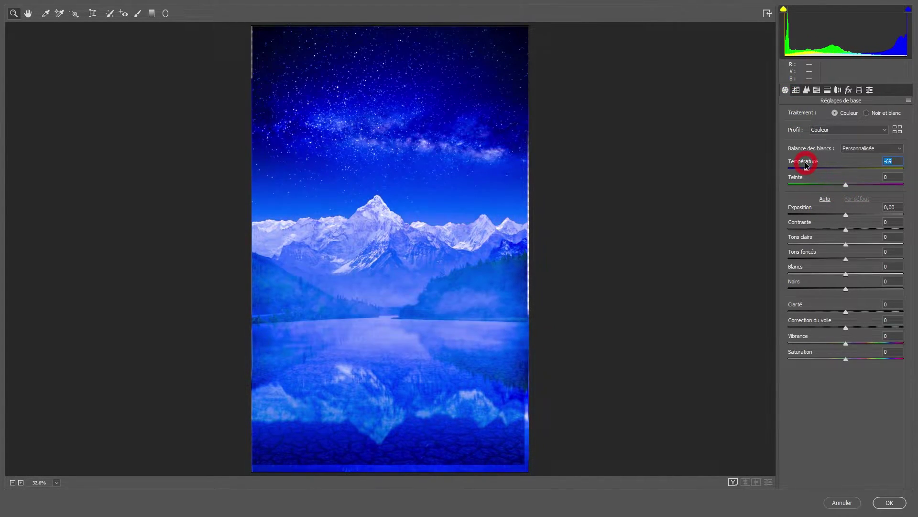
pyautogui.moveTo(807, 165)
pyautogui.mouseDown()
pyautogui.moveTo(890, 192)
pyautogui.moveTo(811, 191)
pyautogui.moveTo(839, 189)
pyautogui.mouseUp()
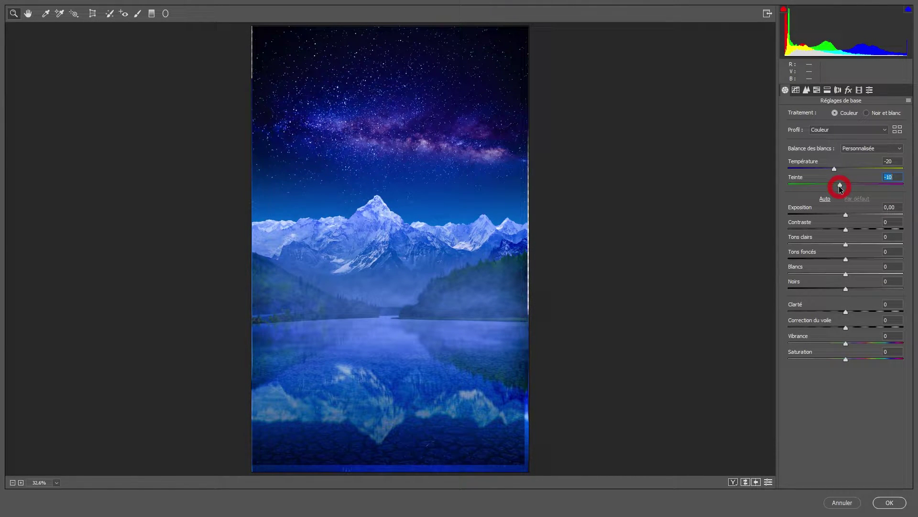
# Compare before/after and set Exposition -0,80, Contraste -38, Tons clairs +67, Température -14, Tons foncés -100.
pyautogui.click(734, 482)
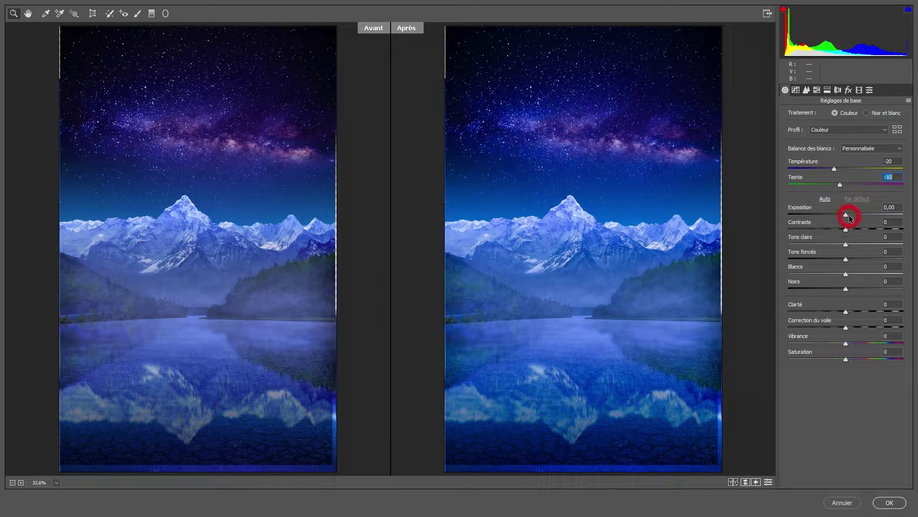
pyautogui.moveTo(846, 215)
pyautogui.mouseDown()
pyautogui.moveTo(862, 218)
pyautogui.moveTo(817, 216)
pyautogui.moveTo(837, 215)
pyautogui.mouseUp()
pyautogui.moveTo(846, 229)
pyautogui.mouseDown()
pyautogui.moveTo(823, 229)
pyautogui.moveTo(912, 242)
pyautogui.moveTo(845, 246)
pyautogui.moveTo(900, 245)
pyautogui.moveTo(884, 248)
pyautogui.mouseUp()
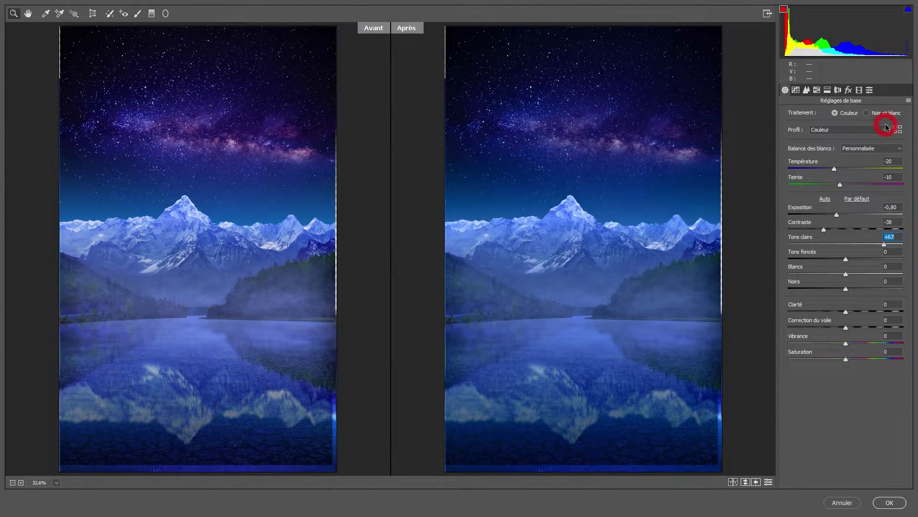
pyautogui.click(835, 170)
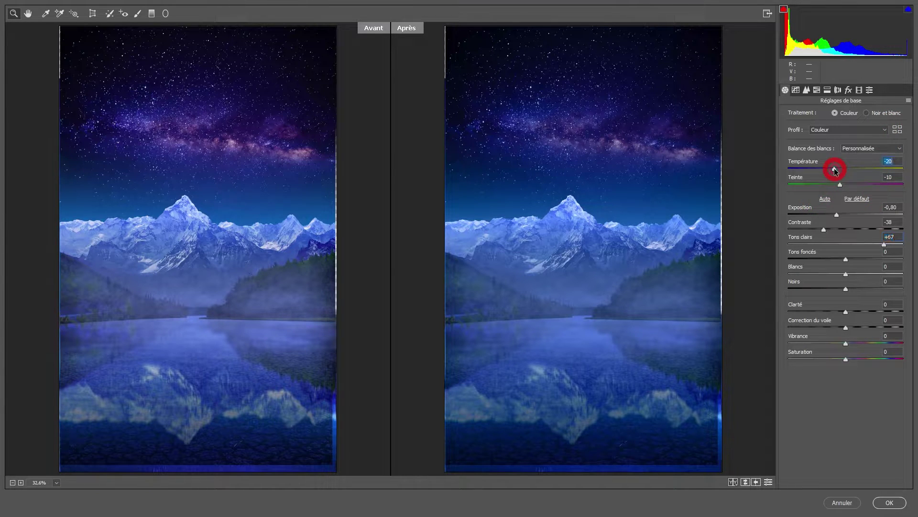
pyautogui.moveTo(837, 170); pyautogui.dragTo(839, 170)
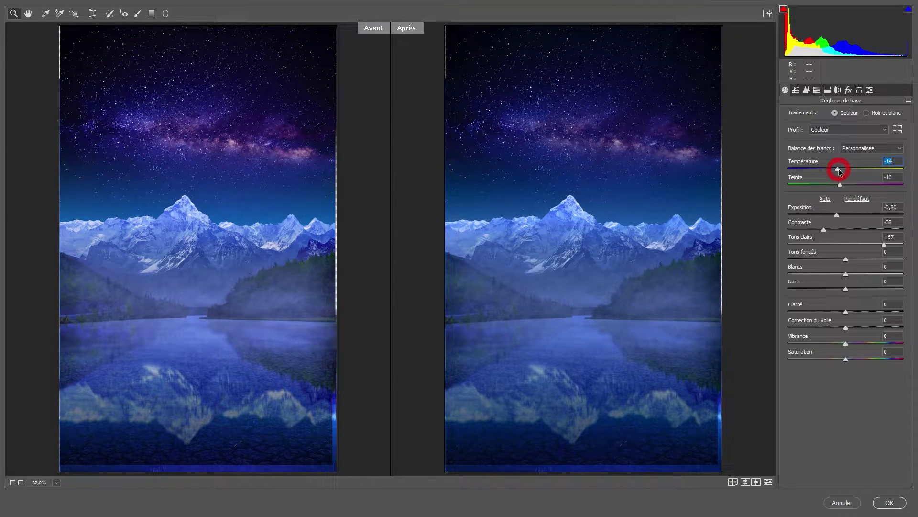
pyautogui.moveTo(846, 259)
pyautogui.mouseDown()
pyautogui.moveTo(818, 258)
pyautogui.moveTo(908, 268)
pyautogui.moveTo(782, 267)
pyautogui.moveTo(818, 267)
pyautogui.moveTo(771, 269)
pyautogui.moveTo(796, 266)
pyautogui.moveTo(774, 275)
pyautogui.mouseUp()
pyautogui.press('alt')
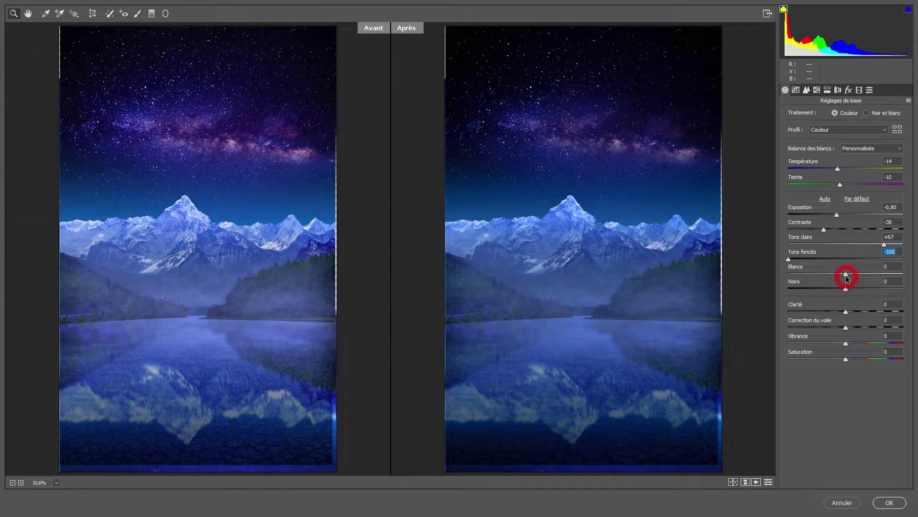
# Set Blancs to +48 and Tons clairs to +53 while checking highlight clipping.
pyautogui.moveTo(846, 275)
pyautogui.mouseDown()
pyautogui.moveTo(902, 271)
pyautogui.moveTo(887, 271)
pyautogui.mouseUp()
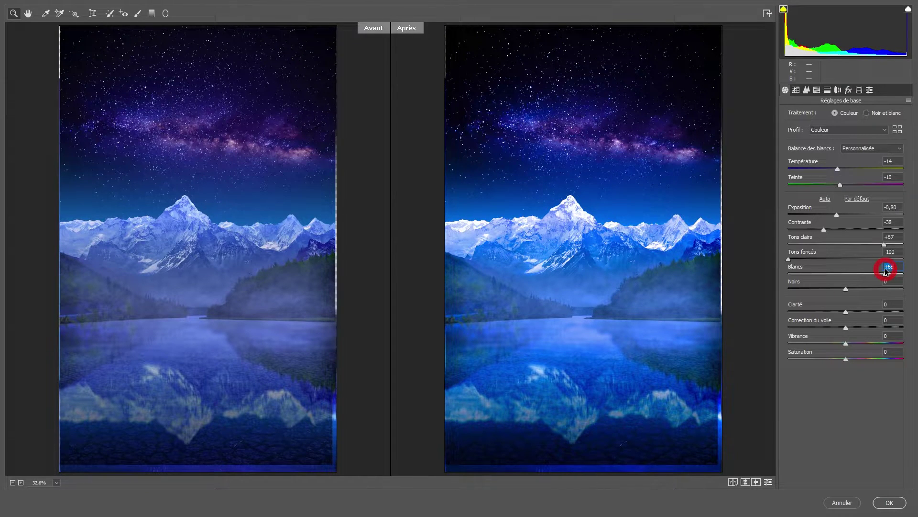
pyautogui.moveTo(886, 271)
pyautogui.mouseDown()
pyautogui.moveTo(913, 276)
pyautogui.moveTo(889, 284)
pyautogui.mouseUp()
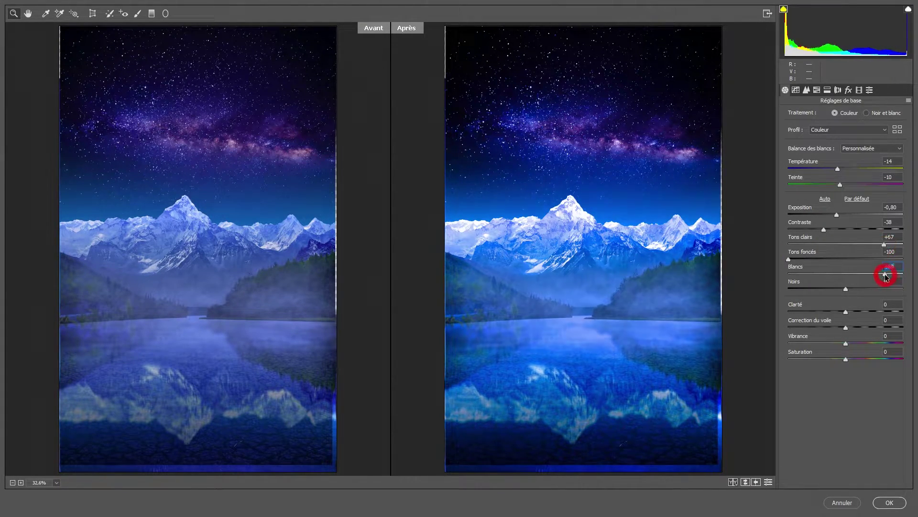
pyautogui.moveTo(887, 274); pyautogui.dragTo(879, 275)
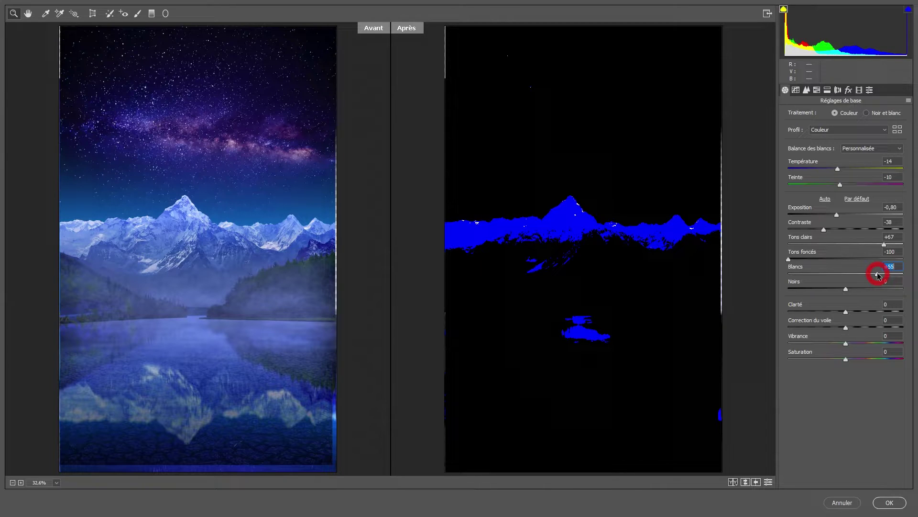
pyautogui.moveTo(879, 275); pyautogui.dragTo(875, 275)
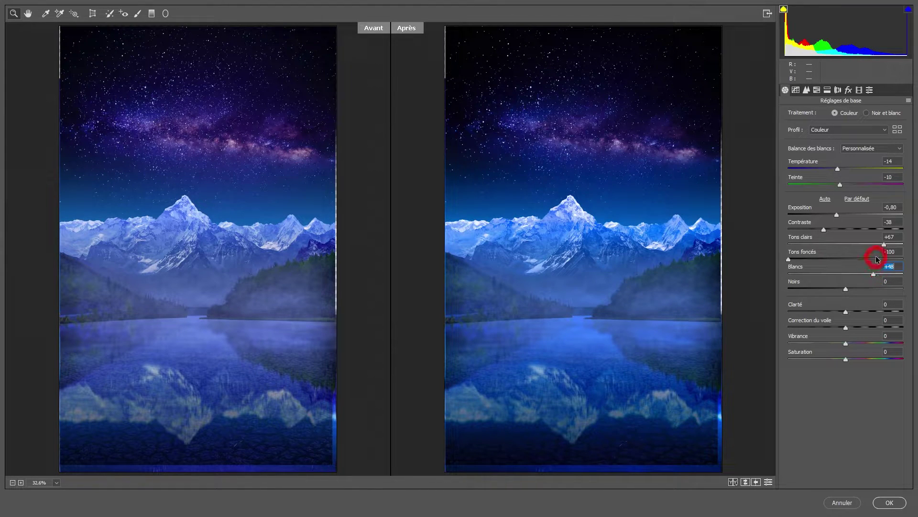
pyautogui.press('alt')
pyautogui.moveTo(884, 245); pyautogui.dragTo(877, 247)
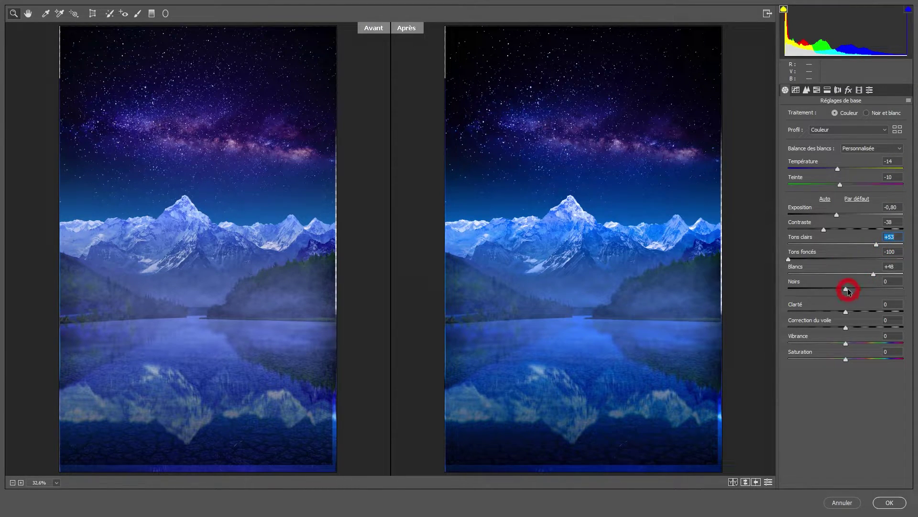
# Lift Noirs to +32 with the shadow clipping overlay off, pulling Contraste down.
pyautogui.moveTo(846, 290); pyautogui.dragTo(794, 288)
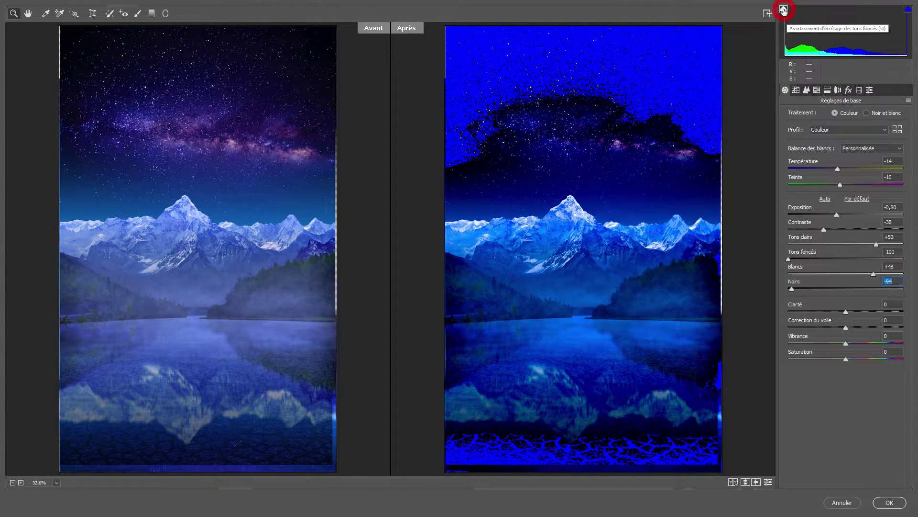
pyautogui.click(784, 10)
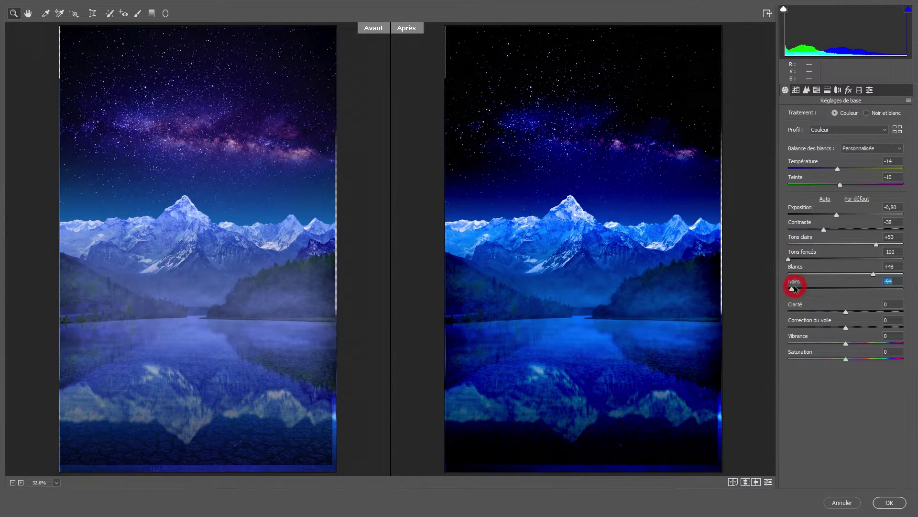
pyautogui.press('alt')
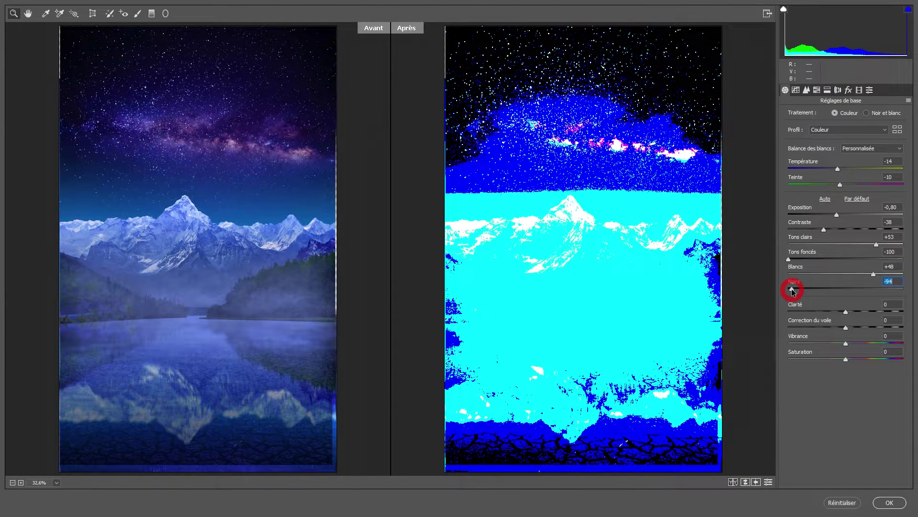
pyautogui.moveTo(792, 290)
pyautogui.mouseDown()
pyautogui.moveTo(846, 289)
pyautogui.moveTo(765, 308)
pyautogui.moveTo(842, 300)
pyautogui.mouseUp()
pyautogui.moveTo(823, 230); pyautogui.dragTo(848, 232)
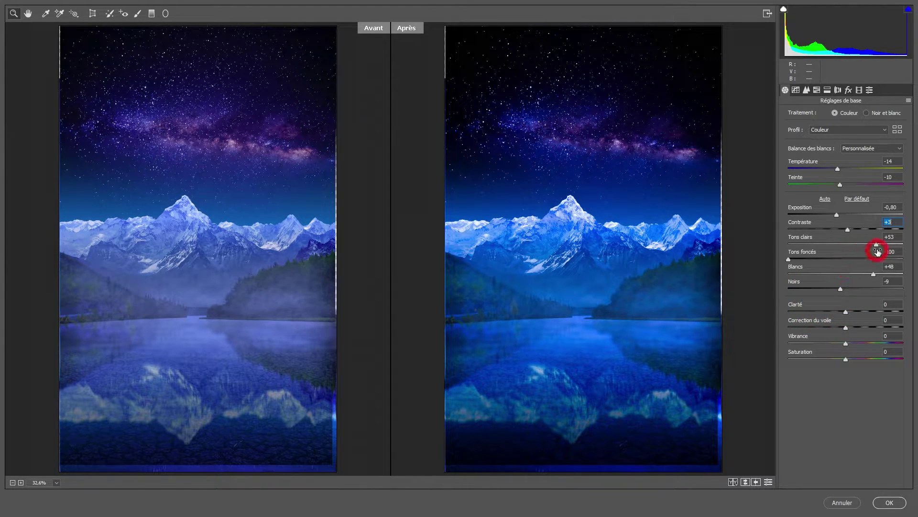
pyautogui.moveTo(845, 283)
pyautogui.mouseDown()
pyautogui.moveTo(915, 280)
pyautogui.moveTo(864, 282)
pyautogui.mouseUp()
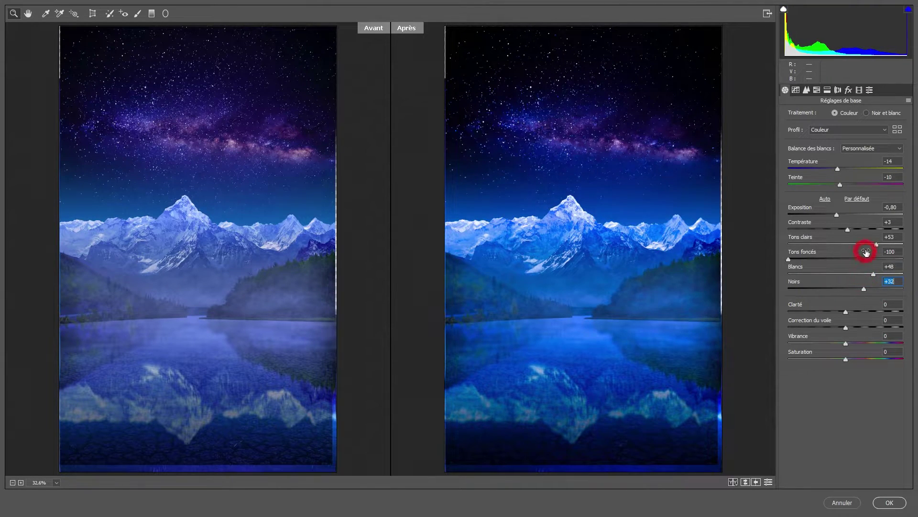
pyautogui.moveTo(848, 229); pyautogui.dragTo(800, 234)
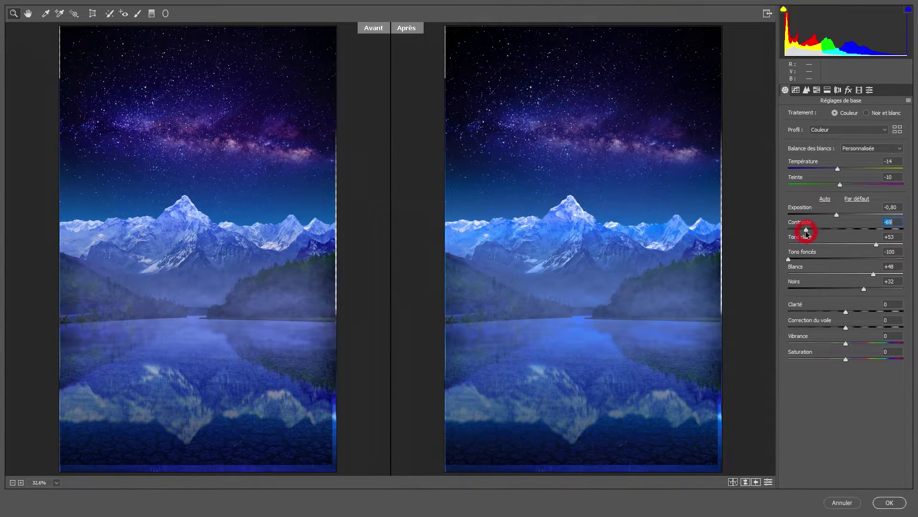
# Settle the Camera Raw Contraste slider at -23.
pyautogui.moveTo(807, 233)
pyautogui.mouseDown()
pyautogui.moveTo(785, 242)
pyautogui.moveTo(824, 229)
pyautogui.mouseUp()
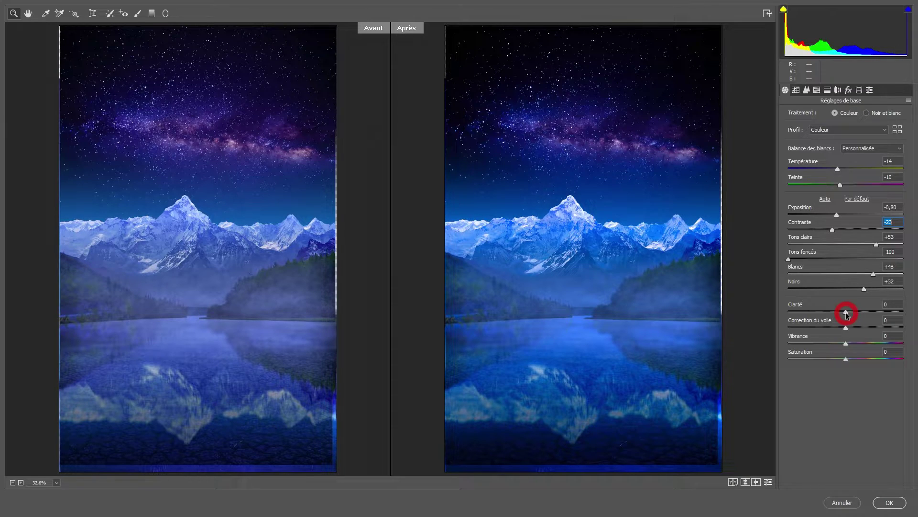
# Set Clarté -1, Correction du voile +18, Vibrance -5 and Saturation -6.
pyautogui.moveTo(846, 312)
pyautogui.mouseDown()
pyautogui.moveTo(915, 314)
pyautogui.moveTo(791, 314)
pyautogui.moveTo(871, 320)
pyautogui.mouseUp()
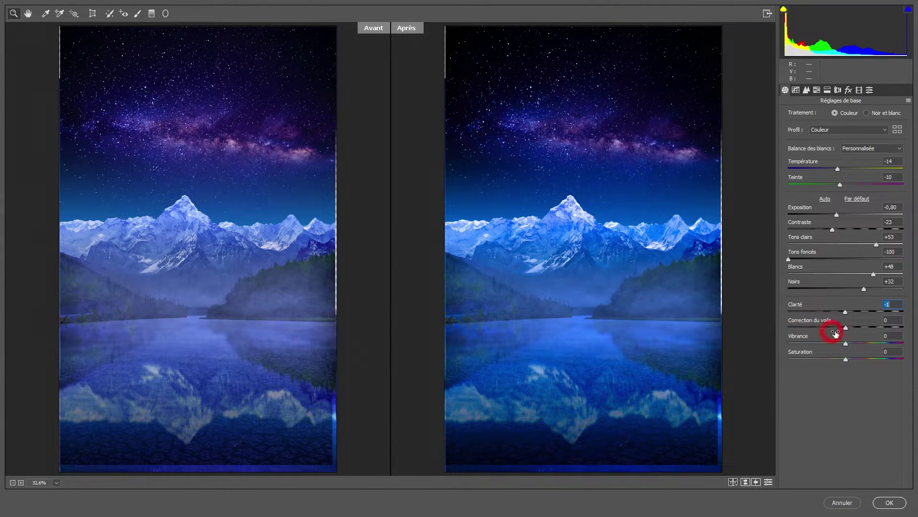
pyautogui.moveTo(846, 327)
pyautogui.mouseDown()
pyautogui.moveTo(875, 328)
pyautogui.moveTo(866, 334)
pyautogui.mouseUp()
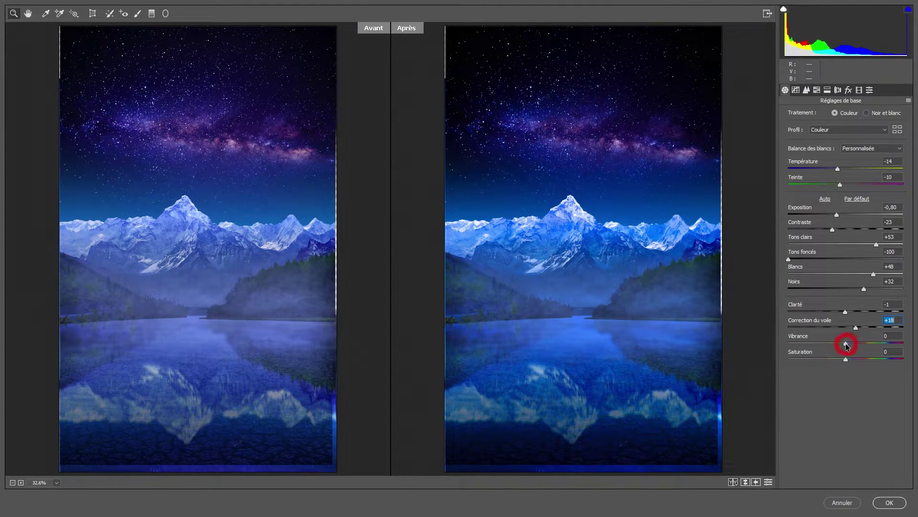
pyautogui.moveTo(847, 344)
pyautogui.mouseDown()
pyautogui.moveTo(820, 344)
pyautogui.moveTo(844, 343)
pyautogui.mouseUp()
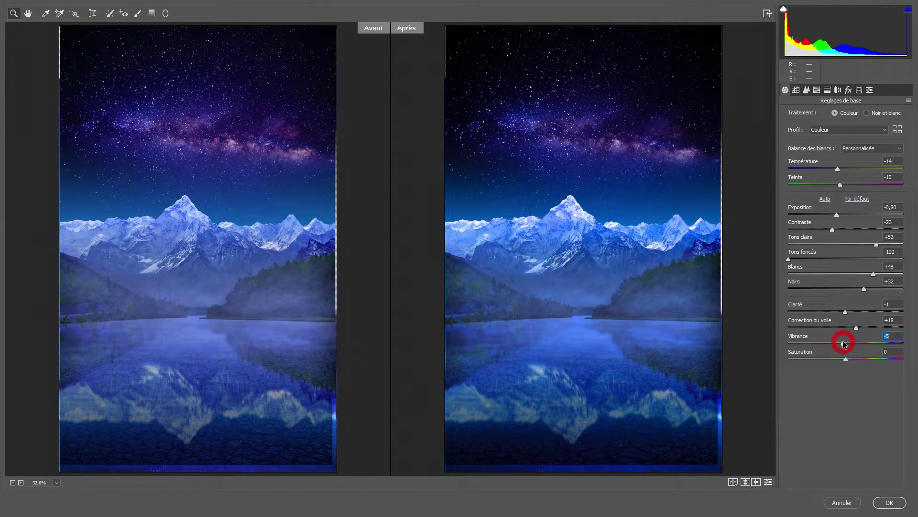
pyautogui.moveTo(847, 361)
pyautogui.mouseDown()
pyautogui.moveTo(778, 365)
pyautogui.moveTo(914, 368)
pyautogui.moveTo(844, 365)
pyautogui.mouseUp()
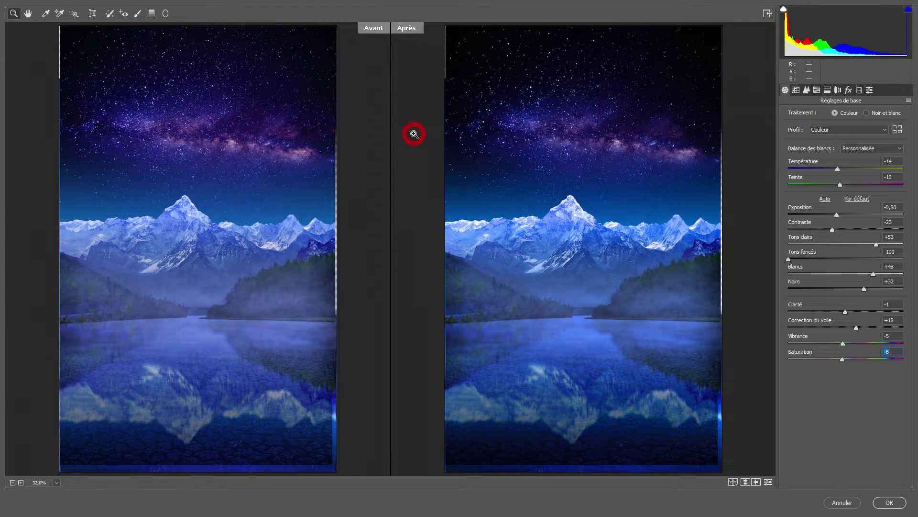
# Select the Adjustment Brush and size it to fit the mountain.
pyautogui.click(137, 14)
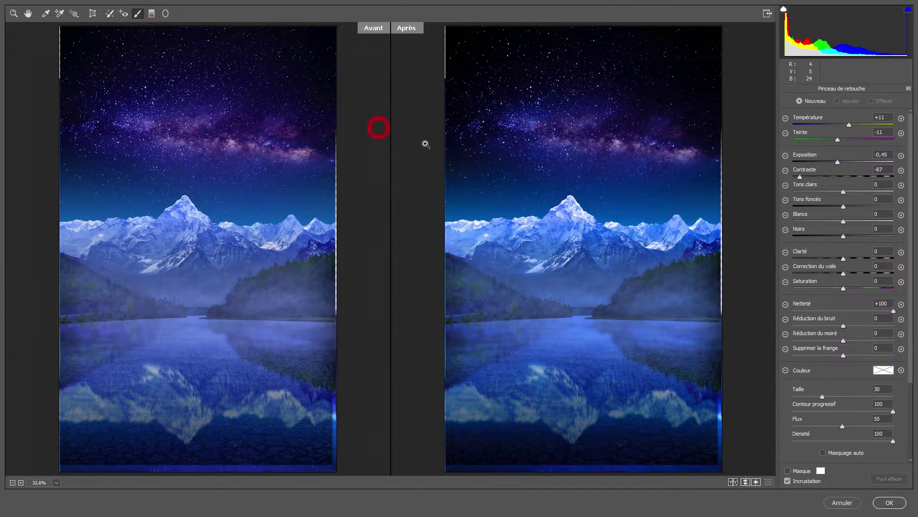
pyautogui.moveTo(555, 269); pyautogui.dragTo(574, 267)
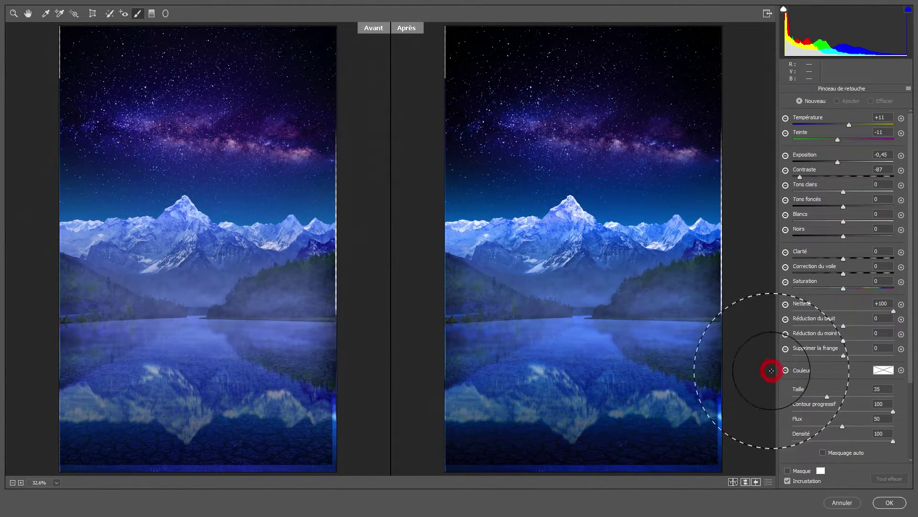
pyautogui.moveTo(833, 397); pyautogui.dragTo(832, 397)
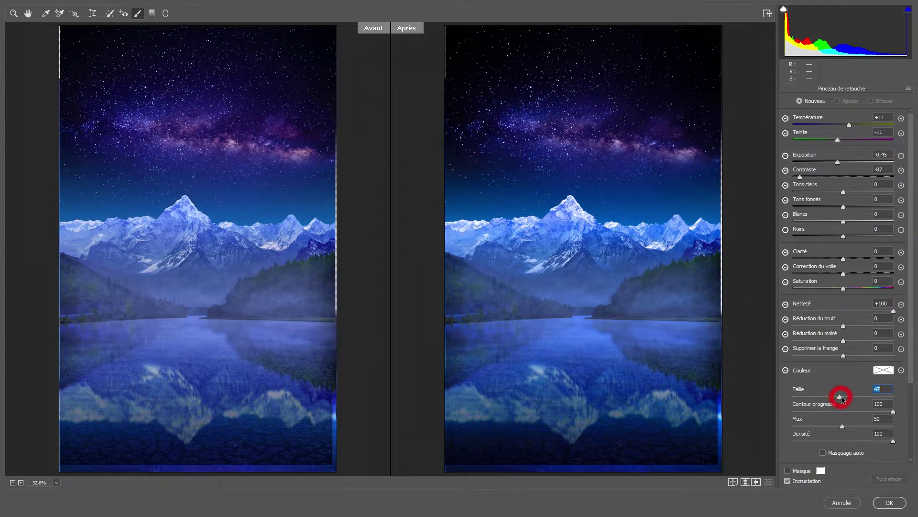
pyautogui.moveTo(589, 242); pyautogui.dragTo(559, 258)
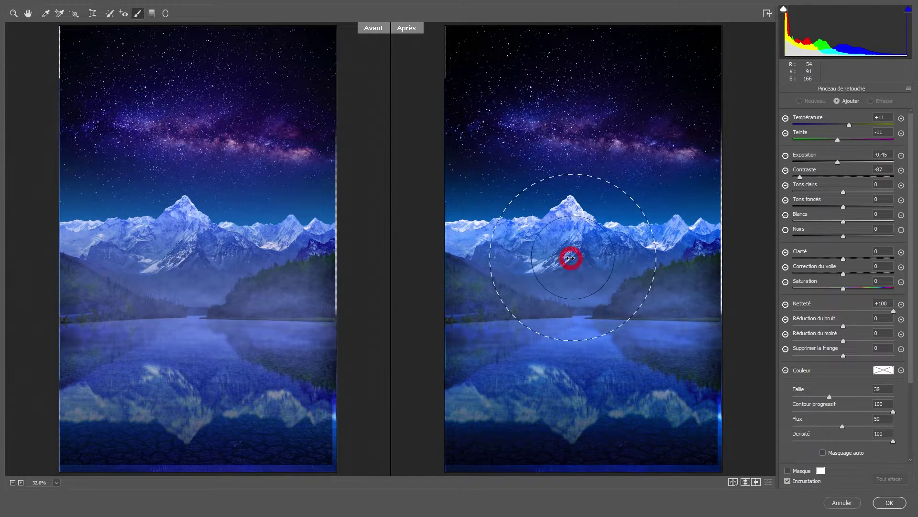
pyautogui.moveTo(560, 258)
pyautogui.mouseDown()
pyautogui.moveTo(572, 307)
pyautogui.moveTo(555, 301)
pyautogui.moveTo(567, 297)
pyautogui.moveTo(553, 287)
pyautogui.mouseUp()
# Zero the brush's Température, Teinte and Contraste, set Clarté +78, and paint the mountain.
pyautogui.click(849, 126)
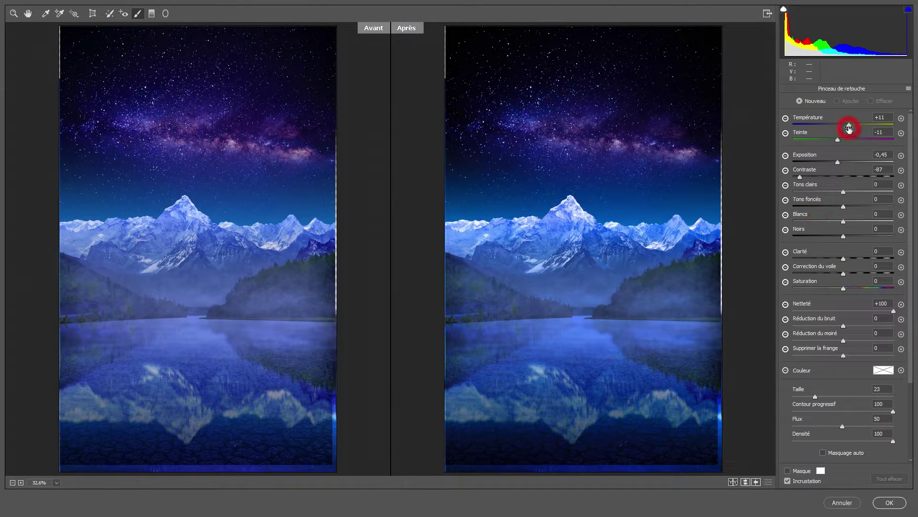
pyautogui.doubleClick(842, 138)
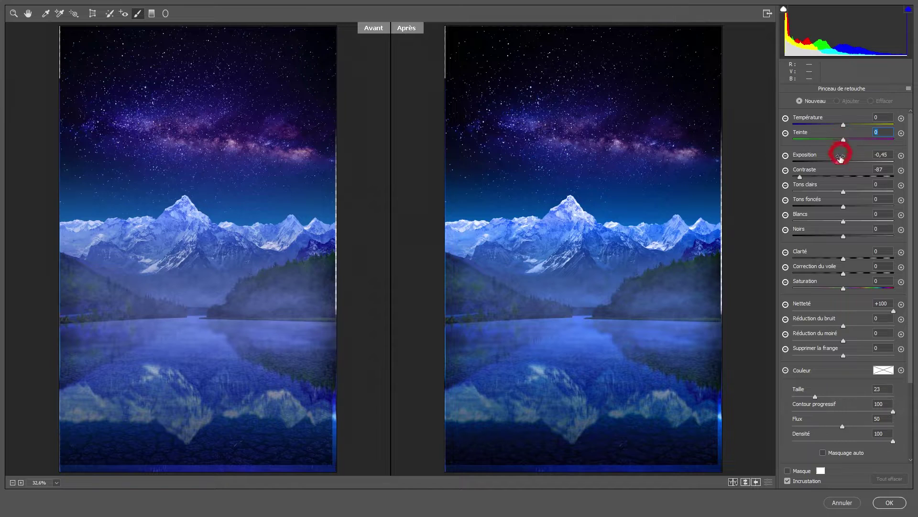
pyautogui.click(802, 175)
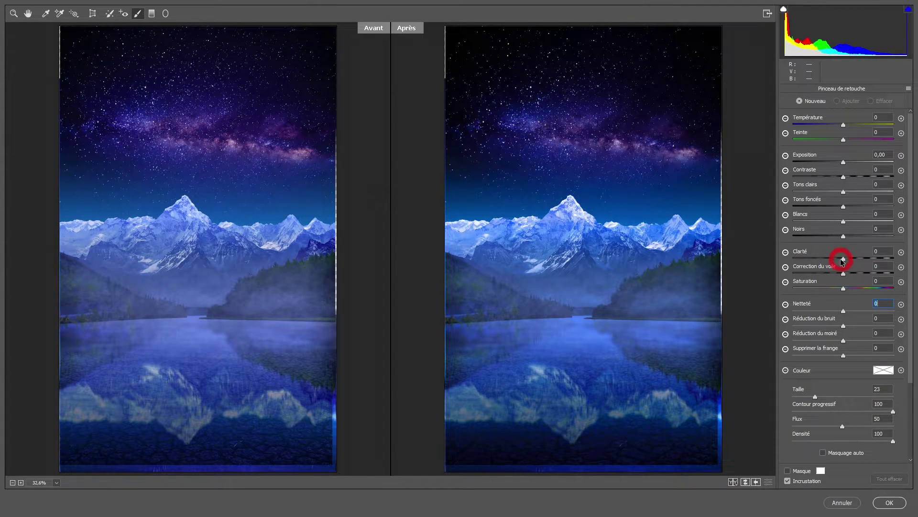
pyautogui.moveTo(844, 260); pyautogui.dragTo(884, 265)
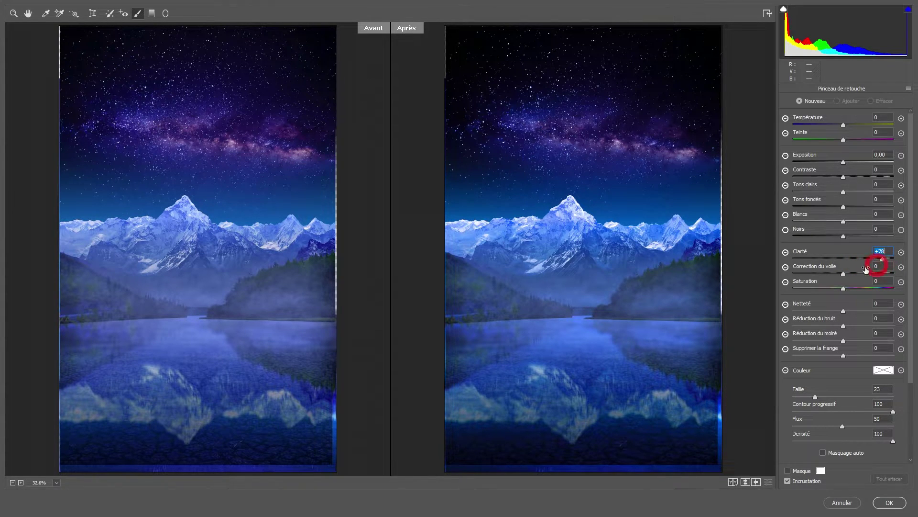
pyautogui.moveTo(549, 256)
pyautogui.mouseDown()
pyautogui.moveTo(575, 229)
pyautogui.moveTo(562, 221)
pyautogui.moveTo(579, 261)
pyautogui.moveTo(686, 232)
pyautogui.moveTo(595, 256)
pyautogui.moveTo(488, 242)
pyautogui.moveTo(524, 246)
pyautogui.moveTo(574, 294)
pyautogui.moveTo(624, 285)
pyautogui.moveTo(588, 277)
pyautogui.moveTo(580, 289)
pyautogui.mouseUp()
# Paint the clarity brush across the mountain base with the mask overlay shown.
pyautogui.click(636, 277)
pyautogui.moveTo(635, 277)
pyautogui.mouseDown()
pyautogui.moveTo(697, 260)
pyautogui.moveTo(567, 291)
pyautogui.moveTo(473, 263)
pyautogui.moveTo(482, 272)
pyautogui.mouseUp()
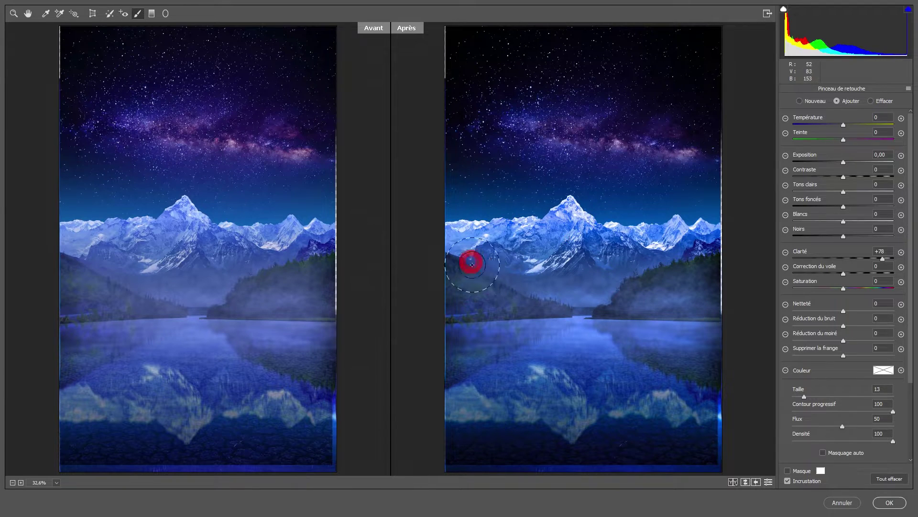
pyautogui.click(787, 470)
pyautogui.moveTo(565, 237)
pyautogui.mouseDown()
pyautogui.moveTo(568, 245)
pyautogui.moveTo(621, 227)
pyautogui.mouseUp()
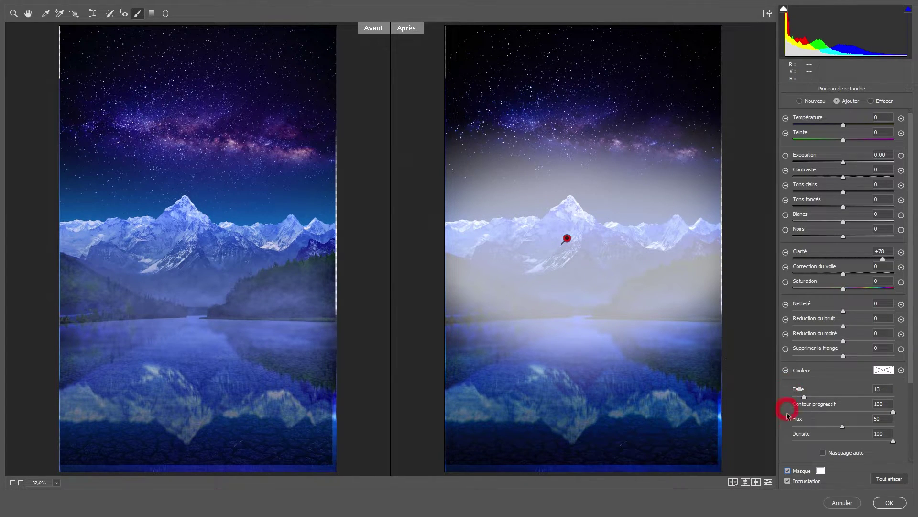
pyautogui.moveTo(854, 437); pyautogui.dragTo(508, 148)
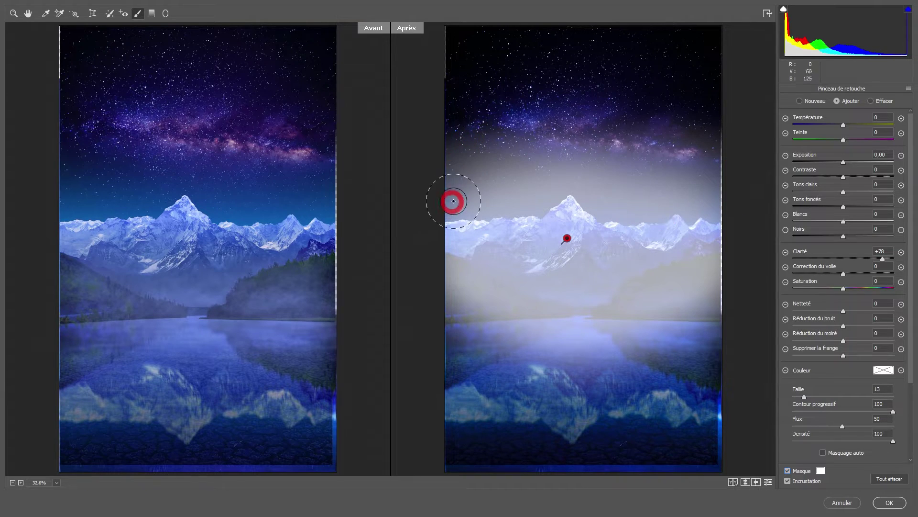
# Erase the clarity mask from the sky and central mountain at density 0 with Auto Mask.
pyautogui.moveTo(893, 440); pyautogui.dragTo(807, 440)
pyautogui.moveTo(707, 153)
pyautogui.mouseDown()
pyautogui.moveTo(478, 144)
pyautogui.moveTo(707, 164)
pyautogui.moveTo(672, 174)
pyautogui.moveTo(707, 190)
pyautogui.moveTo(604, 168)
pyautogui.moveTo(469, 178)
pyautogui.moveTo(582, 164)
pyautogui.moveTo(725, 186)
pyautogui.moveTo(637, 195)
pyautogui.moveTo(545, 151)
pyautogui.moveTo(546, 164)
pyautogui.mouseUp()
pyautogui.moveTo(553, 177); pyautogui.dragTo(492, 181)
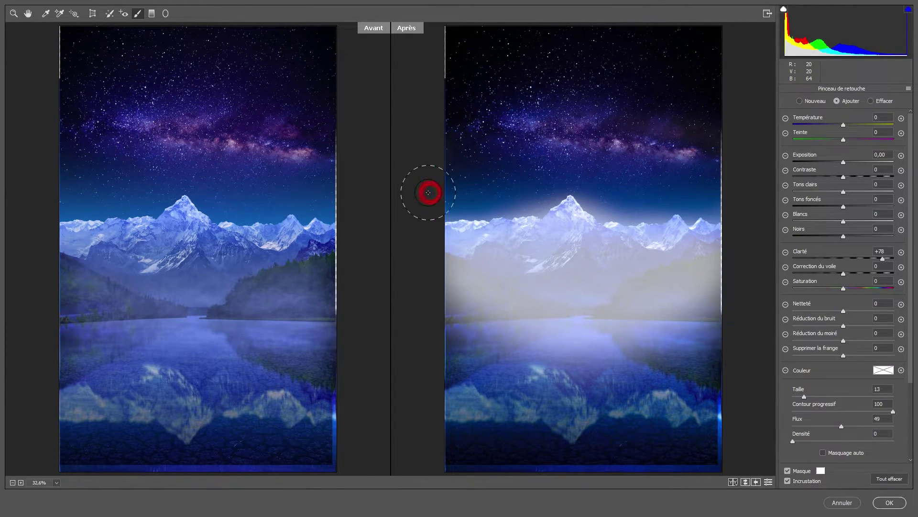
pyautogui.click(822, 453)
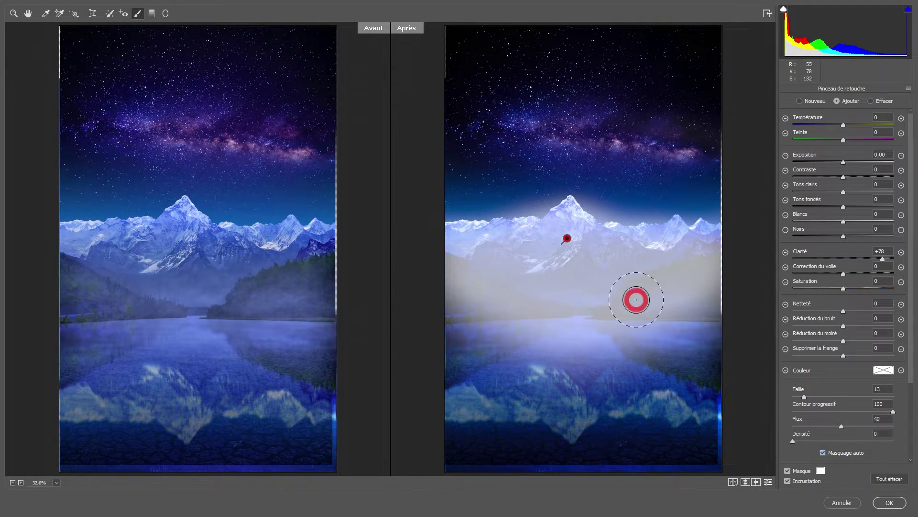
pyautogui.moveTo(635, 297)
pyautogui.mouseDown()
pyautogui.moveTo(546, 255)
pyautogui.moveTo(545, 263)
pyautogui.mouseUp()
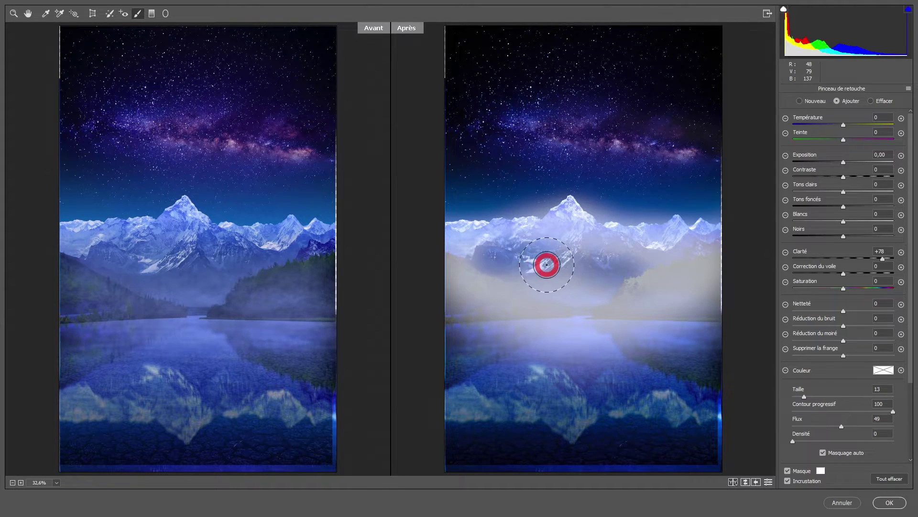
pyautogui.moveTo(597, 242); pyautogui.dragTo(599, 262)
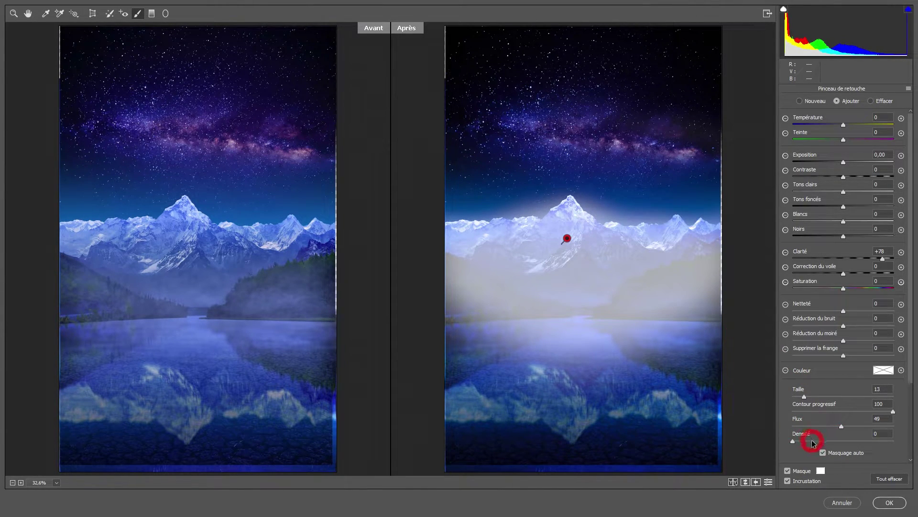
# Repaint the right-hand mountains at full density, then erase the white haze without Auto Mask.
pyautogui.moveTo(811, 441); pyautogui.dragTo(902, 443)
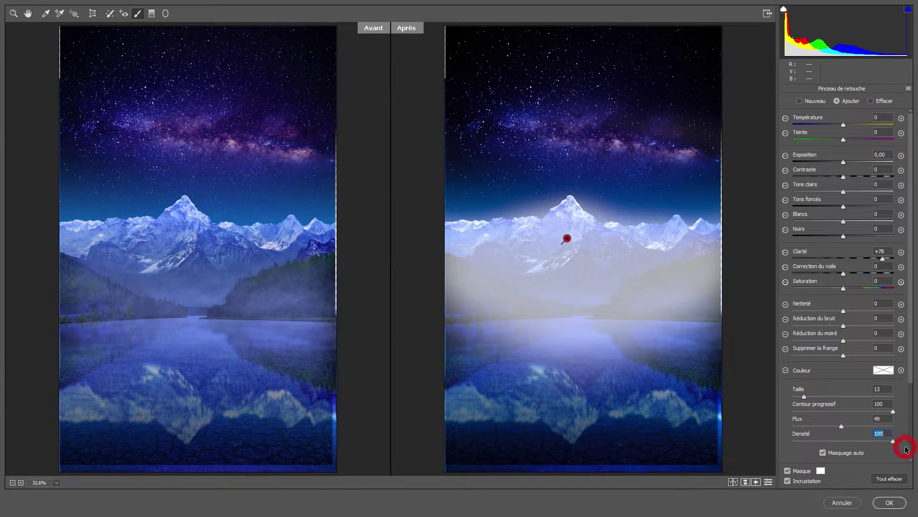
pyautogui.moveTo(639, 264); pyautogui.dragTo(629, 287)
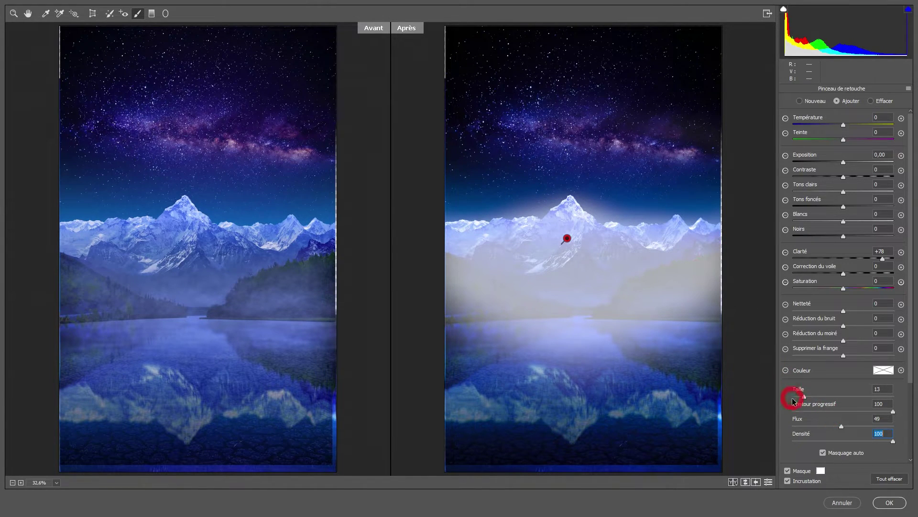
pyautogui.moveTo(848, 437); pyautogui.dragTo(806, 434)
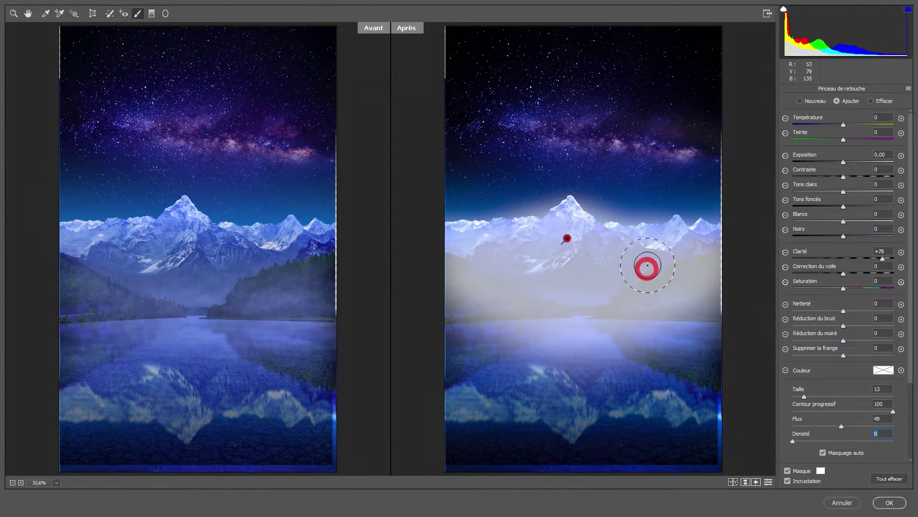
pyautogui.click(823, 452)
pyautogui.moveTo(672, 263)
pyautogui.mouseDown()
pyautogui.moveTo(482, 217)
pyautogui.moveTo(648, 291)
pyautogui.moveTo(455, 266)
pyautogui.moveTo(349, 342)
pyautogui.moveTo(688, 320)
pyautogui.moveTo(665, 268)
pyautogui.moveTo(482, 311)
pyautogui.moveTo(441, 303)
pyautogui.moveTo(626, 248)
pyautogui.moveTo(760, 261)
pyautogui.moveTo(594, 244)
pyautogui.moveTo(523, 221)
pyautogui.mouseUp()
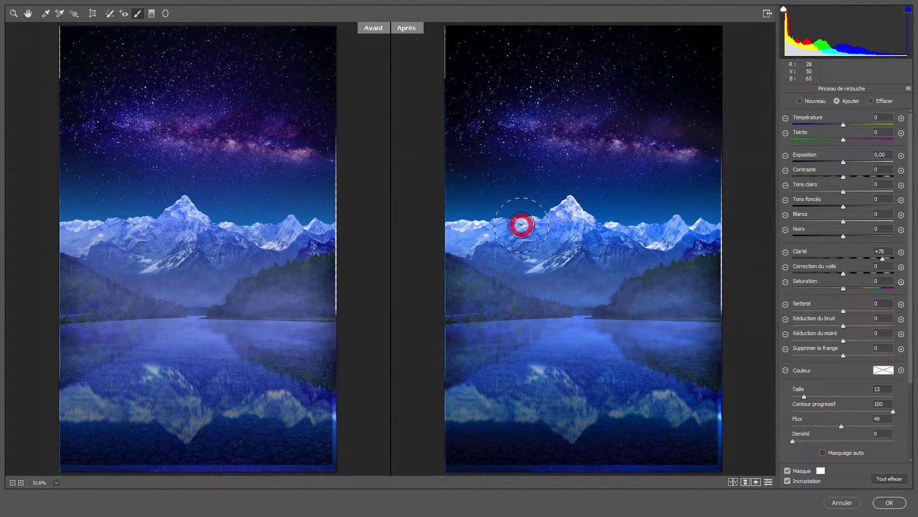
# Paint clarity onto the left mountains at density 100 with Auto Mask on.
pyautogui.click(843, 440)
pyautogui.moveTo(843, 440); pyautogui.dragTo(909, 438)
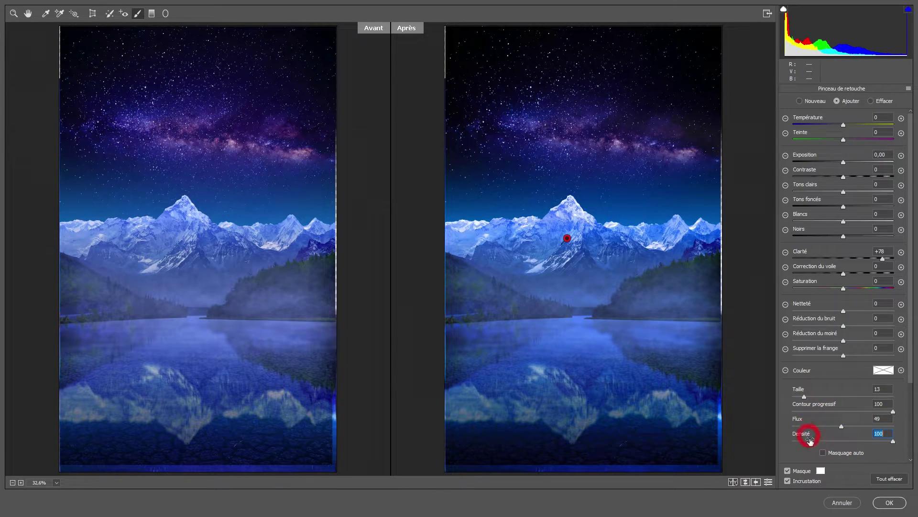
pyautogui.click(823, 453)
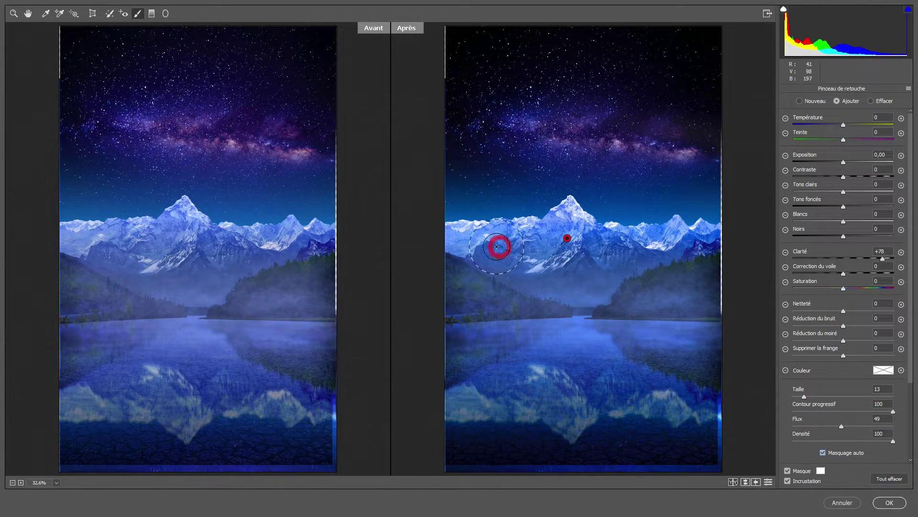
pyautogui.moveTo(498, 248)
pyautogui.mouseDown()
pyautogui.moveTo(453, 242)
pyautogui.moveTo(529, 256)
pyautogui.moveTo(574, 239)
pyautogui.moveTo(566, 257)
pyautogui.moveTo(689, 246)
pyautogui.moveTo(645, 262)
pyautogui.moveTo(564, 258)
pyautogui.moveTo(559, 232)
pyautogui.moveTo(554, 242)
pyautogui.moveTo(455, 248)
pyautogui.moveTo(531, 251)
pyautogui.moveTo(531, 277)
pyautogui.moveTo(540, 276)
pyautogui.mouseUp()
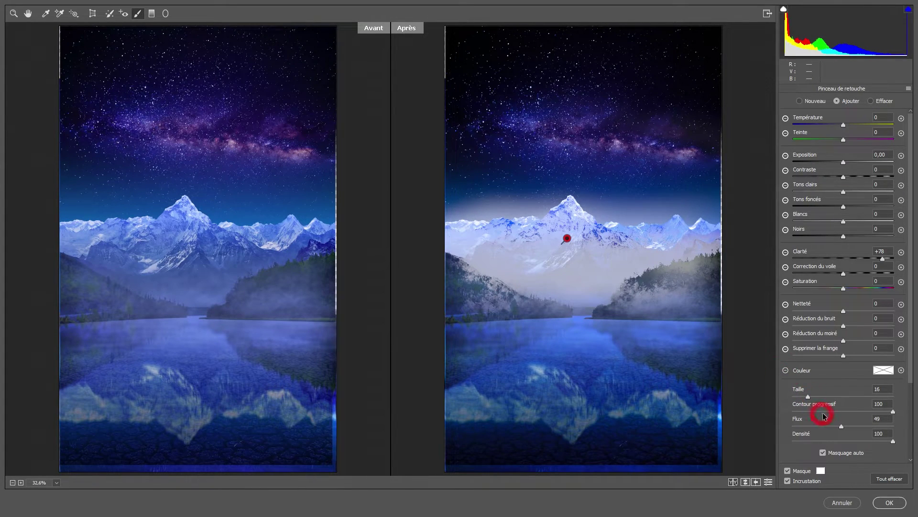
# Erase the sky at feather 20, then reset density to 100 and brush size to 8.
pyautogui.moveTo(814, 414); pyautogui.dragTo(742, 435)
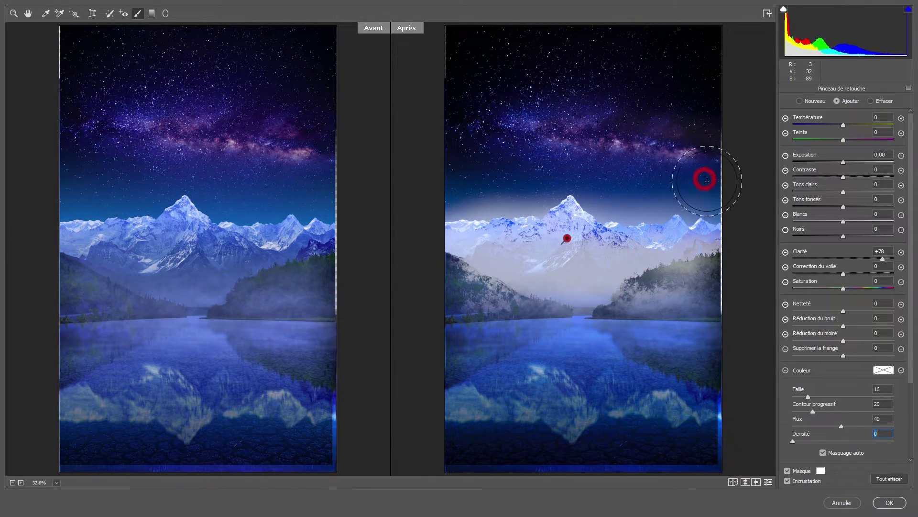
pyautogui.moveTo(689, 192)
pyautogui.mouseDown()
pyautogui.moveTo(555, 184)
pyautogui.moveTo(474, 199)
pyautogui.moveTo(538, 205)
pyautogui.moveTo(593, 188)
pyautogui.moveTo(600, 205)
pyautogui.moveTo(641, 196)
pyautogui.mouseUp()
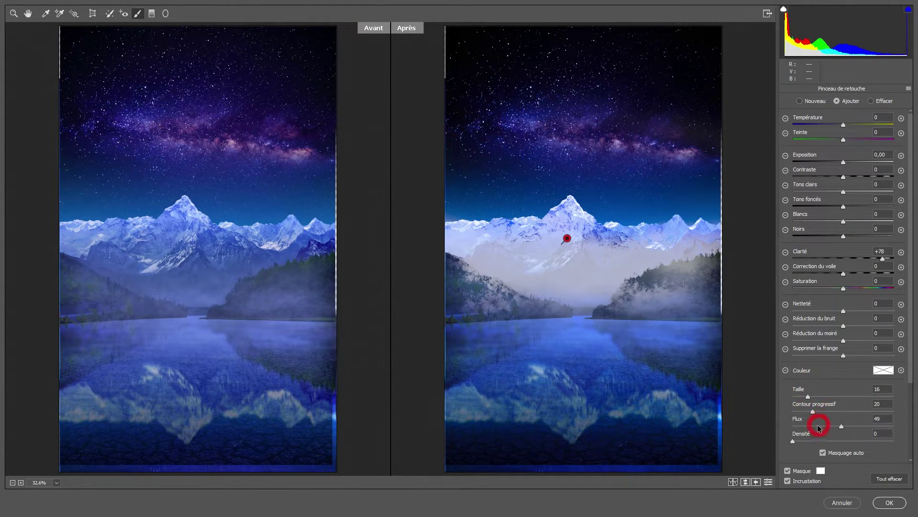
pyautogui.moveTo(819, 443); pyautogui.dragTo(891, 441)
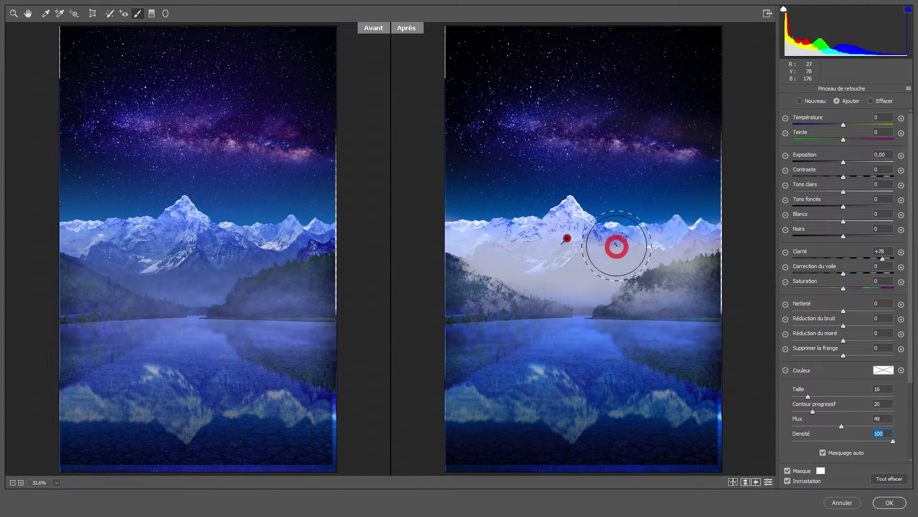
pyautogui.press('[')
pyautogui.press('[')
pyautogui.press('[')
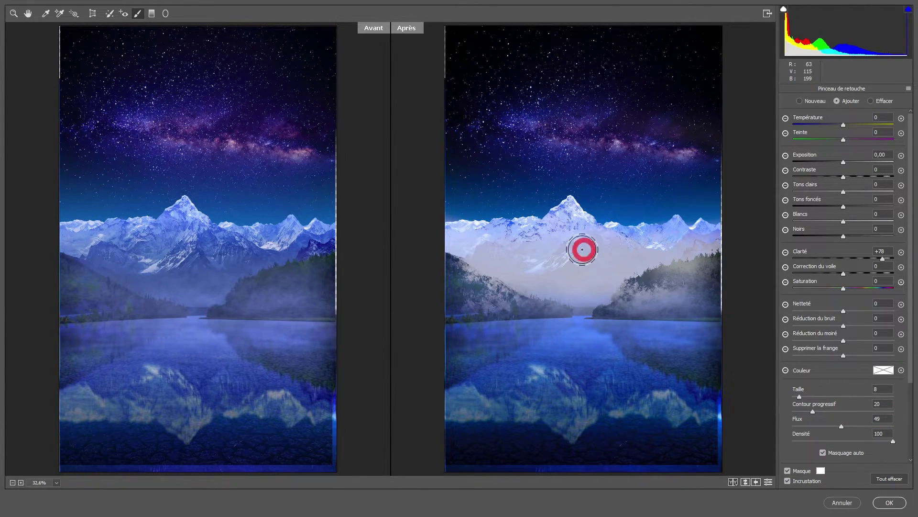
# Hide the mask and give the mountain brush temperature +10, clarity +100, dehaze -18.
pyautogui.click(788, 470)
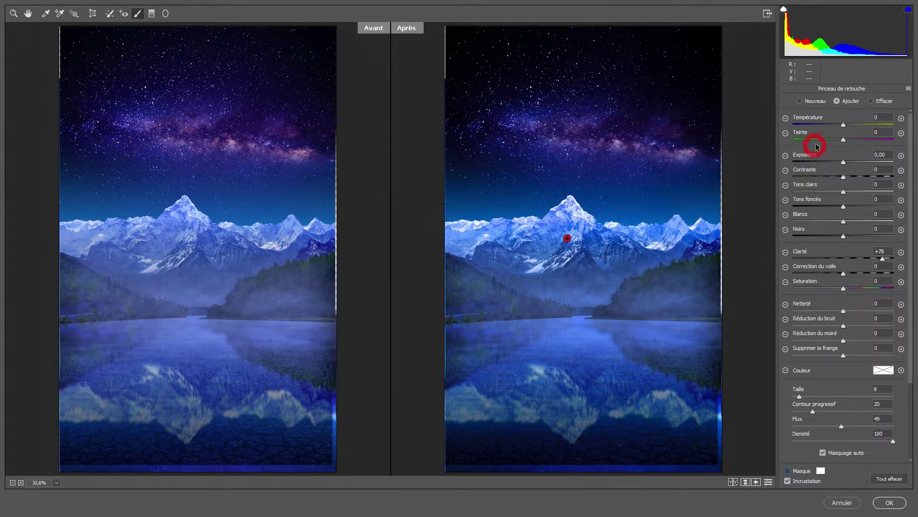
pyautogui.moveTo(841, 125)
pyautogui.mouseDown()
pyautogui.moveTo(801, 125)
pyautogui.moveTo(857, 131)
pyautogui.moveTo(849, 132)
pyautogui.mouseUp()
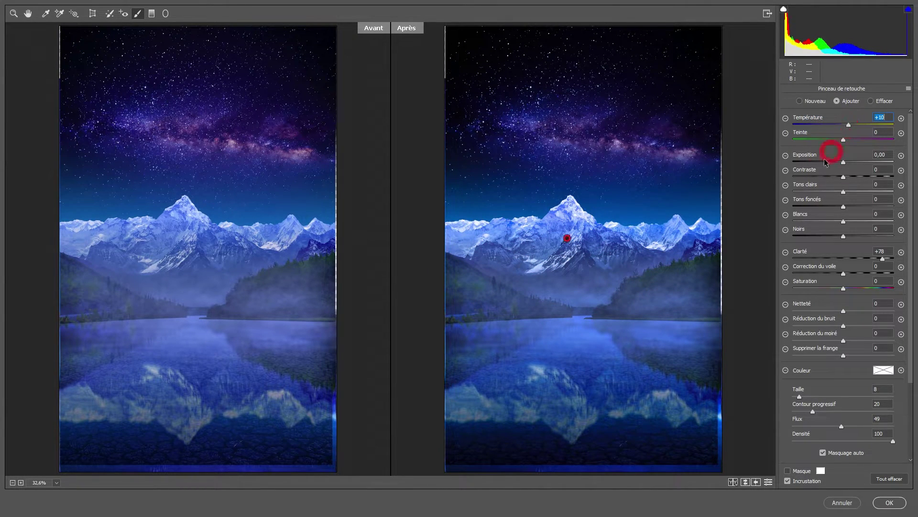
pyautogui.moveTo(882, 258); pyautogui.dragTo(916, 263)
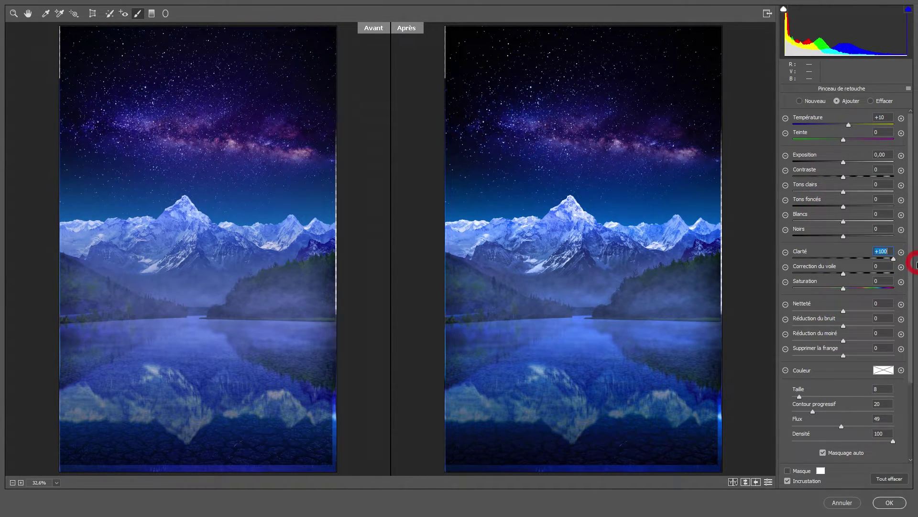
pyautogui.moveTo(843, 276); pyautogui.dragTo(808, 277)
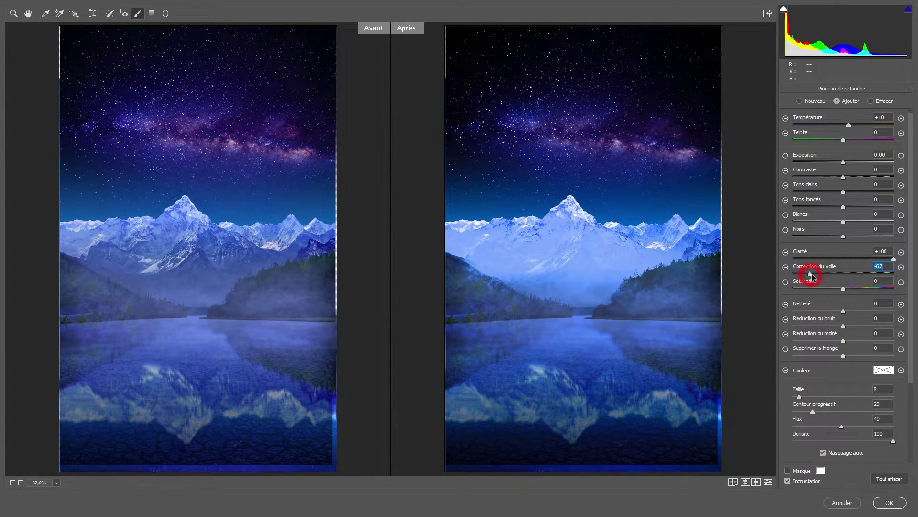
pyautogui.moveTo(804, 276)
pyautogui.mouseDown()
pyautogui.moveTo(887, 273)
pyautogui.moveTo(844, 272)
pyautogui.mouseUp()
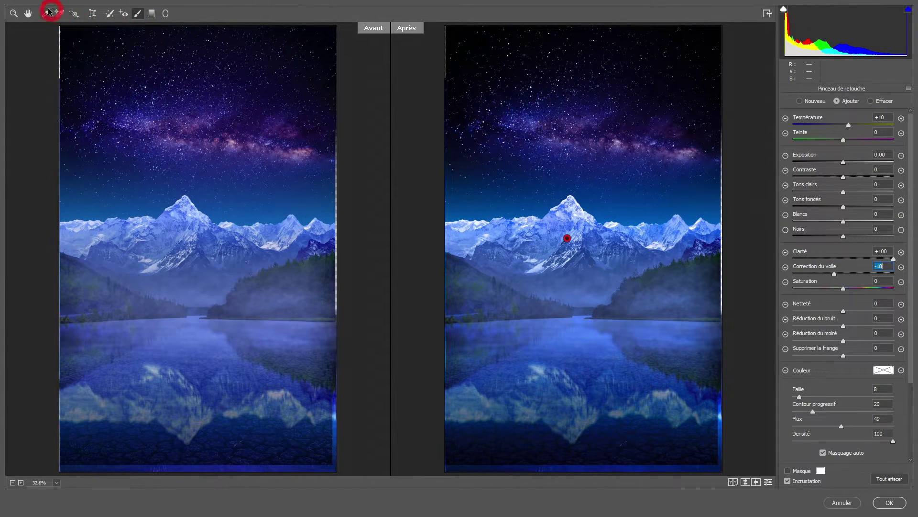
pyautogui.click(27, 13)
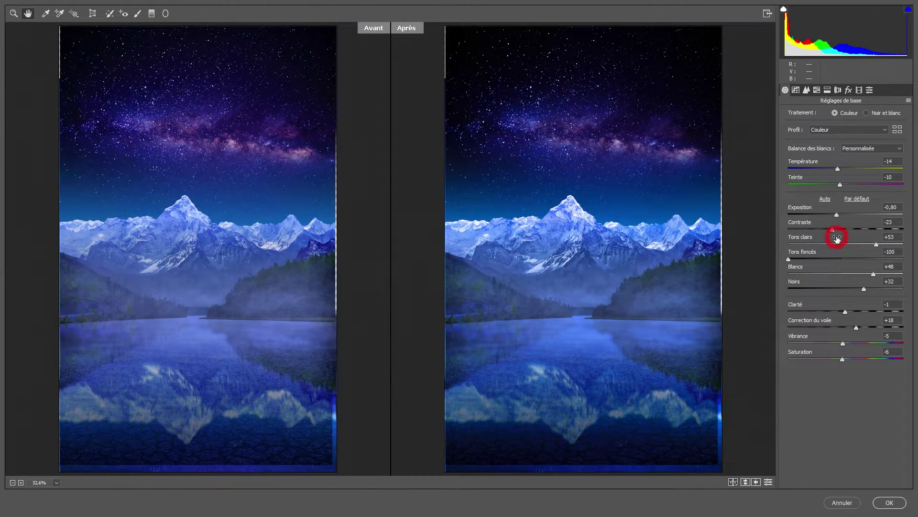
# Test parametric tone curve darks and highlights values, then pull the highlights back down.
pyautogui.click(796, 90)
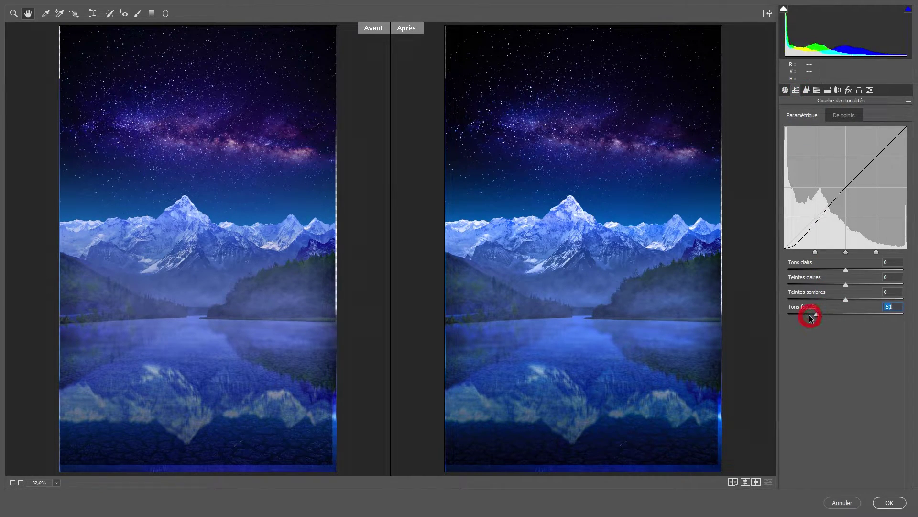
pyautogui.moveTo(830, 317); pyautogui.dragTo(851, 315)
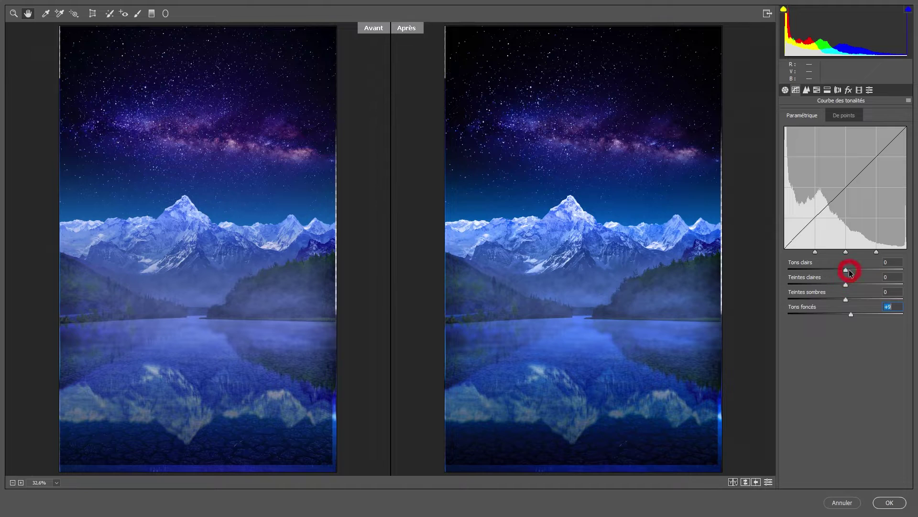
pyautogui.write('99')
pyautogui.press('Return')
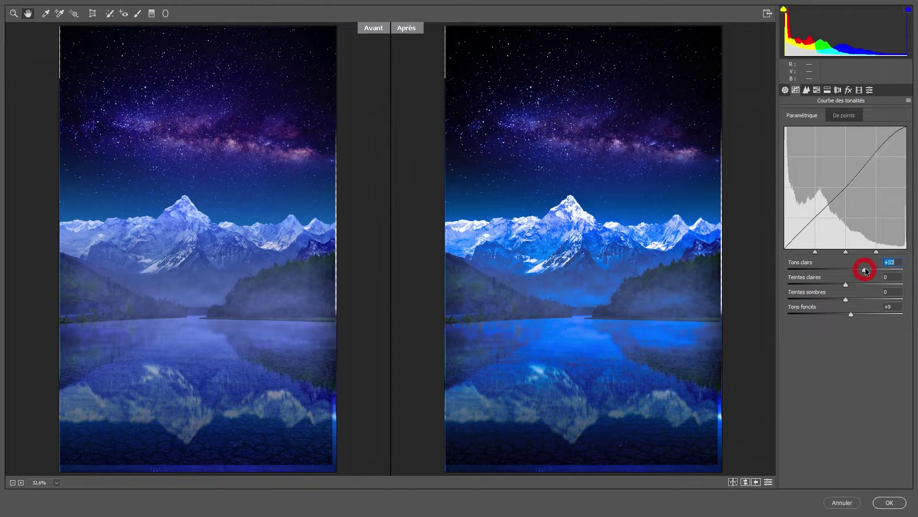
pyautogui.moveTo(866, 270); pyautogui.dragTo(883, 267)
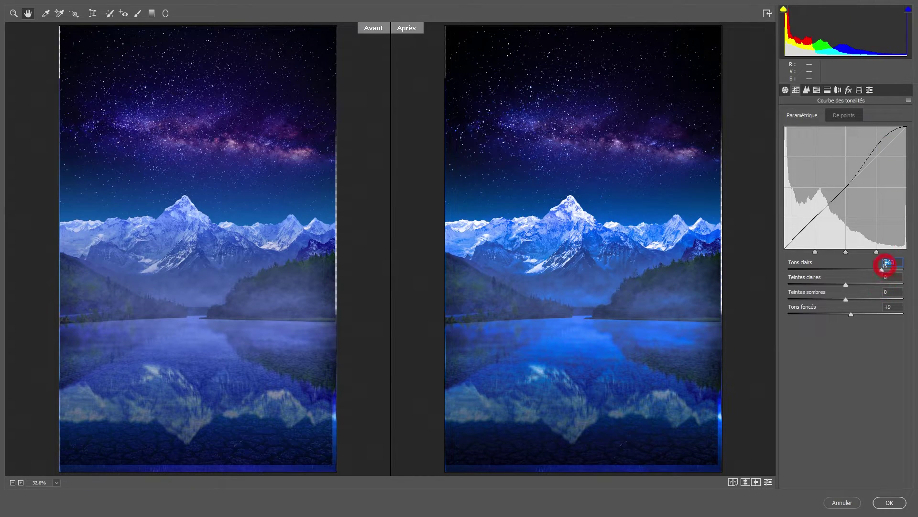
pyautogui.moveTo(883, 271); pyautogui.dragTo(847, 269)
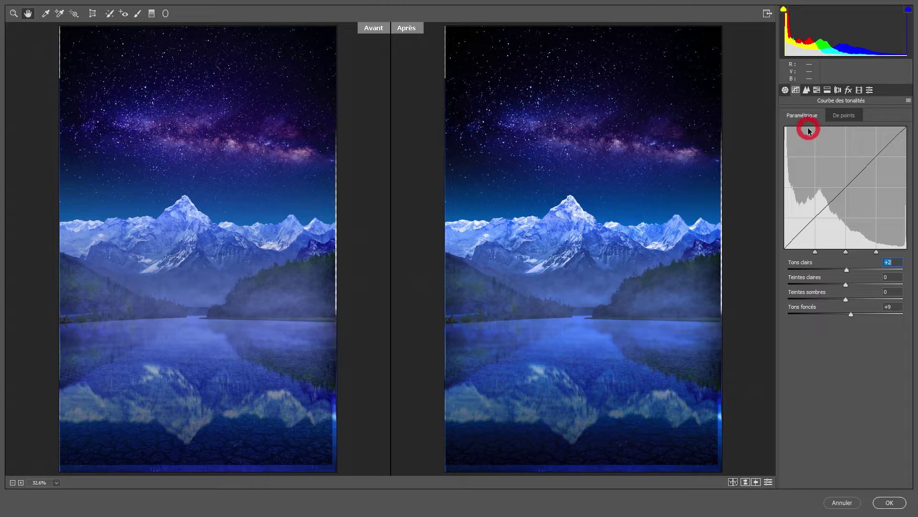
# Build an S-curve on the RGB point curve, then delete both points to restore a straight line.
pyautogui.click(846, 118)
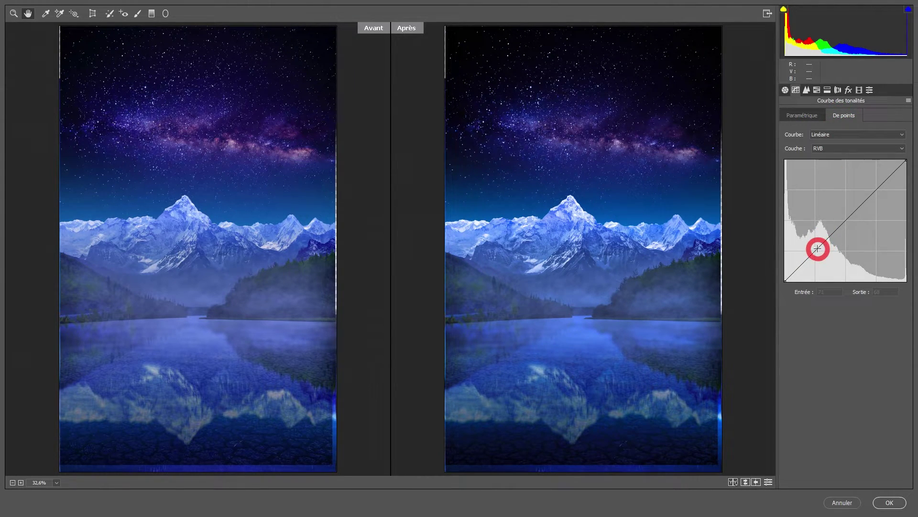
pyautogui.moveTo(817, 248); pyautogui.dragTo(823, 263)
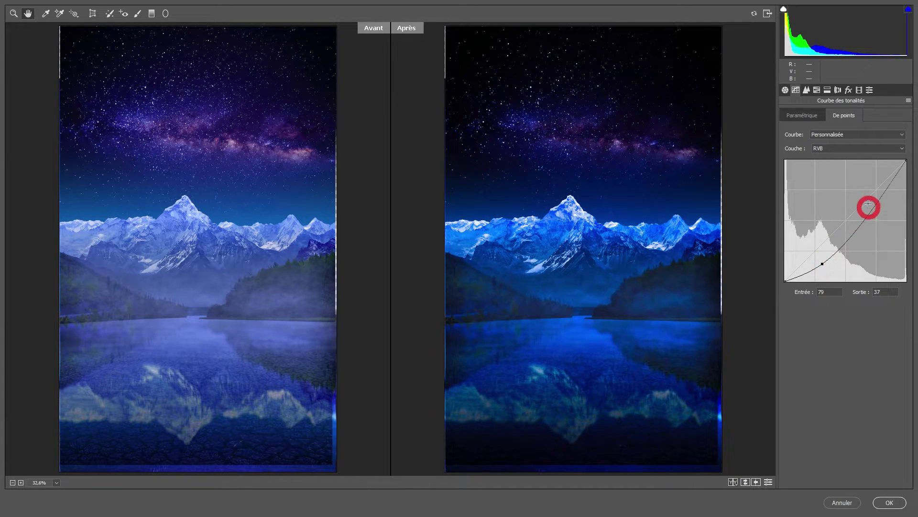
pyautogui.moveTo(866, 211); pyautogui.dragTo(864, 187)
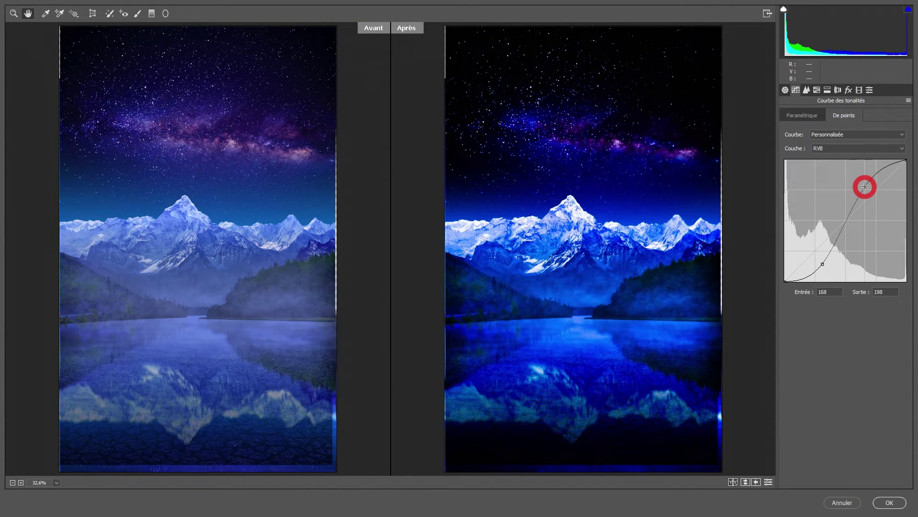
pyautogui.moveTo(822, 263); pyautogui.dragTo(817, 261)
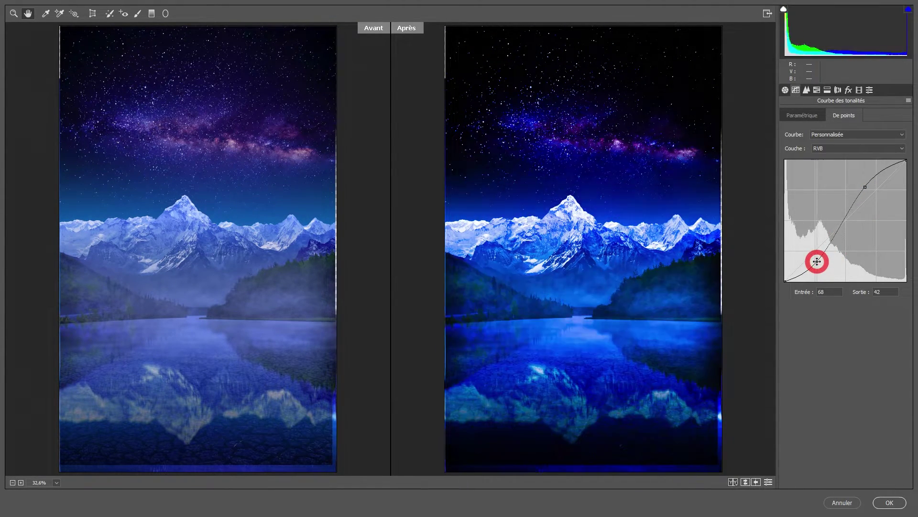
pyautogui.click(831, 152)
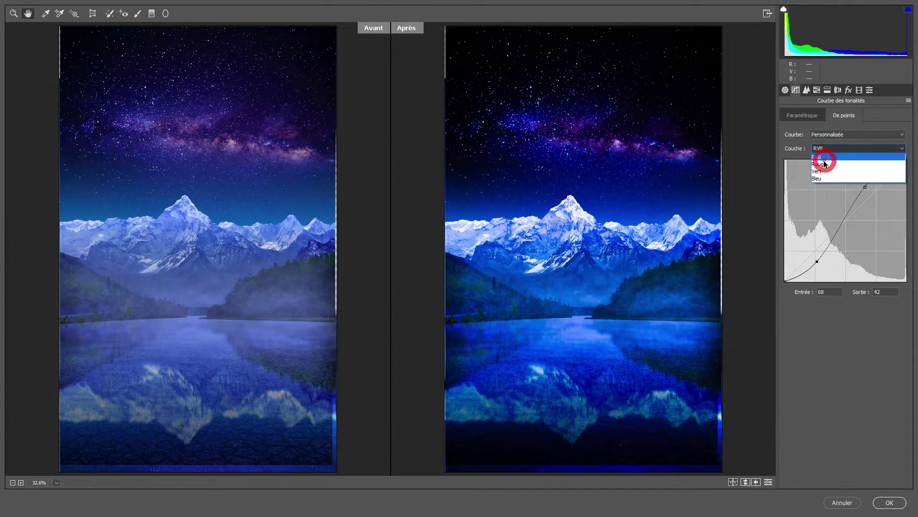
pyautogui.click(820, 159)
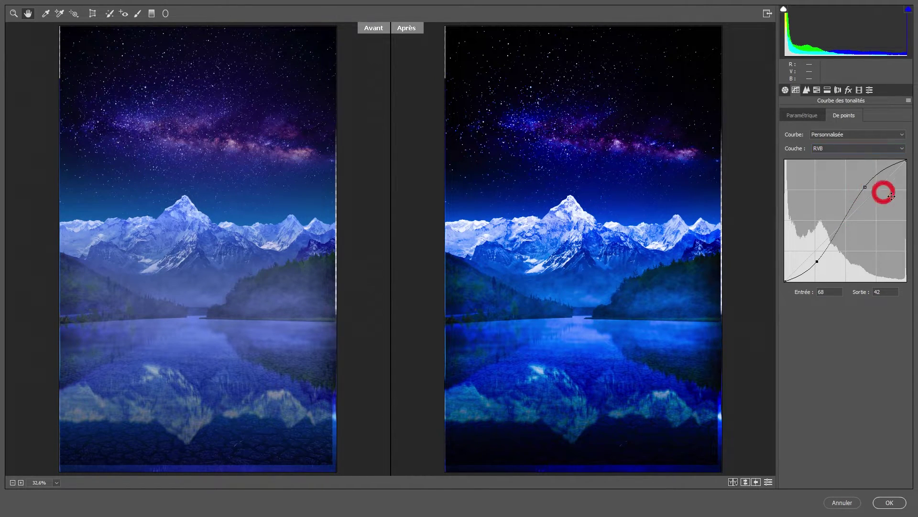
pyautogui.moveTo(866, 187); pyautogui.dragTo(910, 231)
pyautogui.moveTo(824, 257); pyautogui.dragTo(834, 394)
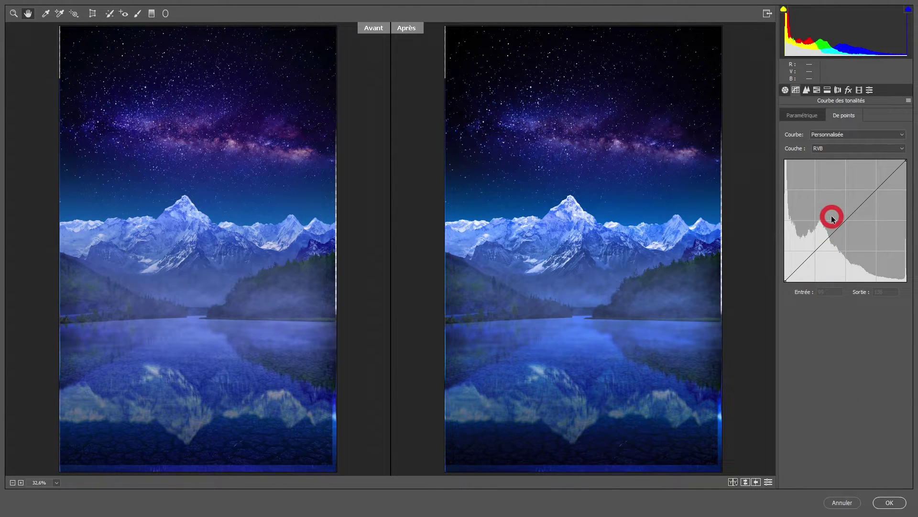
# Zoom the Detail preview to 100% and raise the sharpening amount to 74.
pyautogui.click(807, 90)
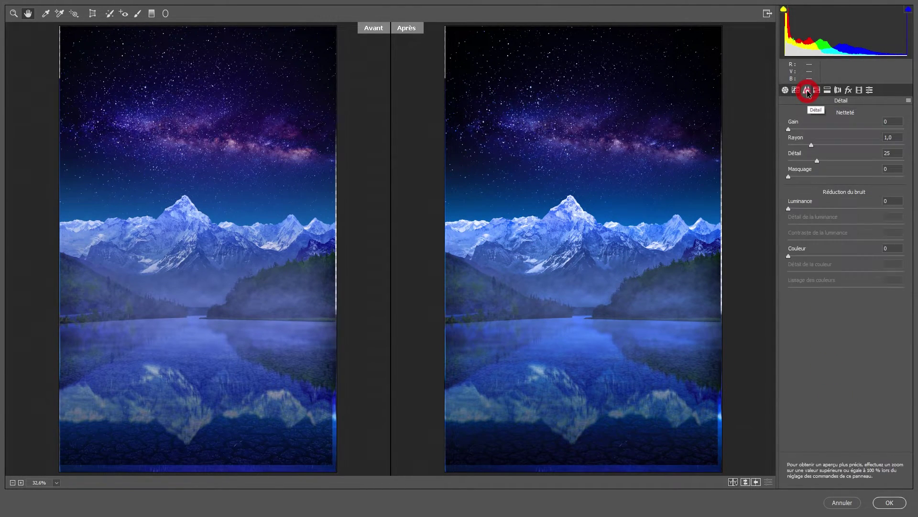
pyautogui.keyDown('ctrl'); pyautogui.click(594, 237); pyautogui.keyUp('ctrl')
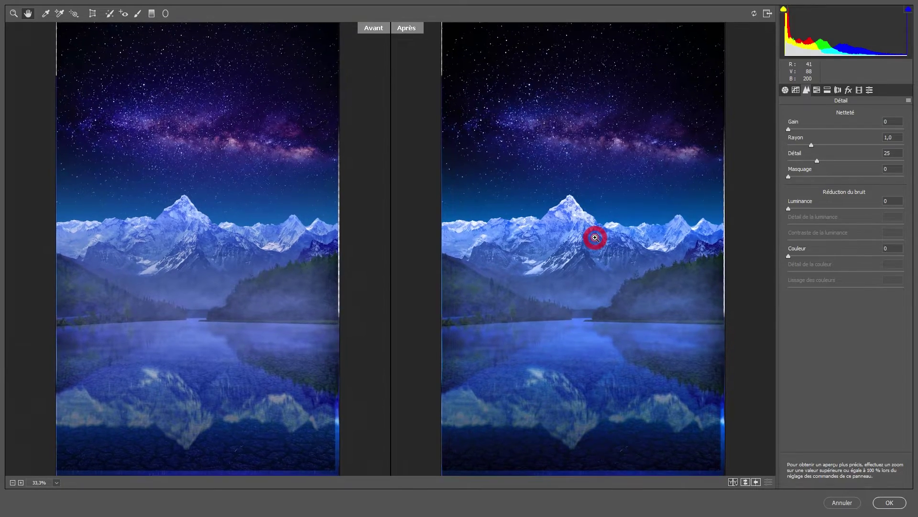
pyautogui.keyDown('ctrl'); pyautogui.click(595, 238); pyautogui.keyUp('ctrl')
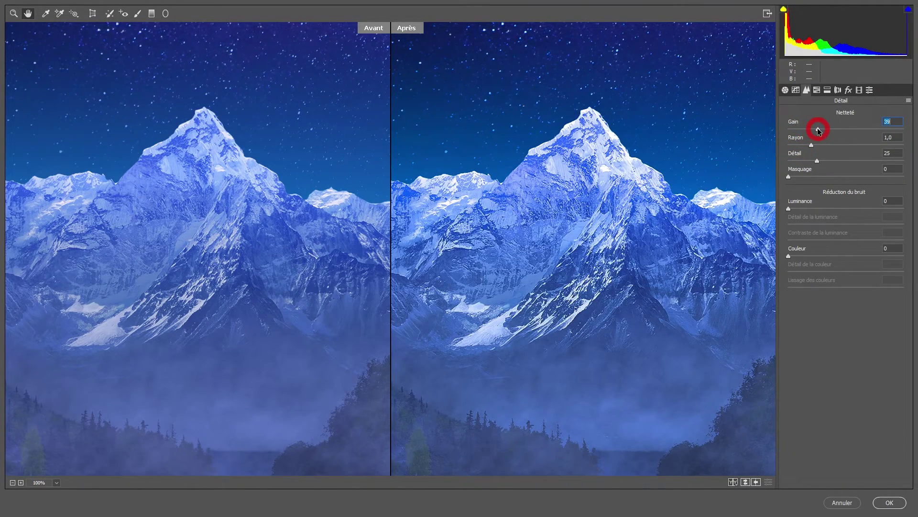
pyautogui.moveTo(818, 130)
pyautogui.mouseDown()
pyautogui.moveTo(845, 129)
pyautogui.moveTo(838, 145)
pyautogui.moveTo(873, 149)
pyautogui.mouseUp()
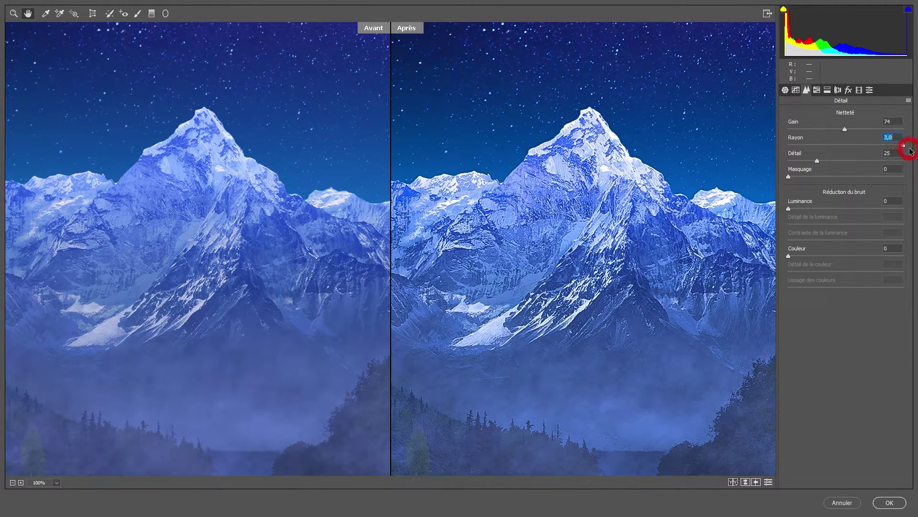
# Check the peak at 300% and push sharpening to amount 103 with radius 1.0.
pyautogui.keyDown('alt'); pyautogui.click(614, 221); pyautogui.keyUp('alt')
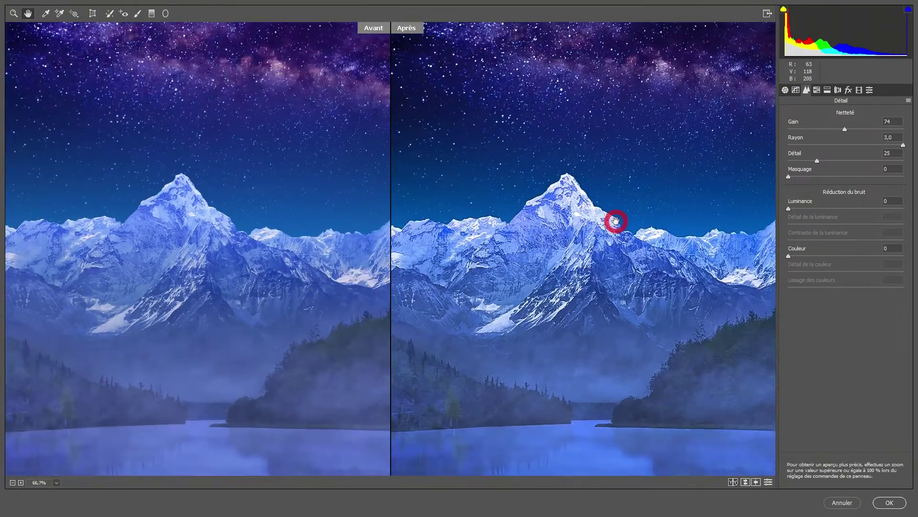
pyautogui.scroll(2, 612, 219)
pyautogui.scroll(1, 641, 209)
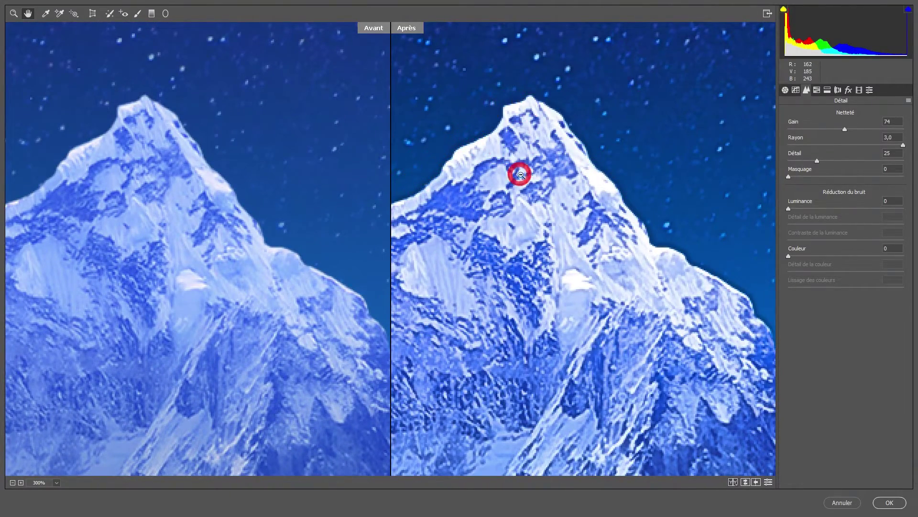
pyautogui.scroll(-1, 531, 201)
pyautogui.scroll(-1, 547, 244)
pyautogui.scroll(-1, 555, 261)
pyautogui.moveTo(559, 269); pyautogui.dragTo(560, 203)
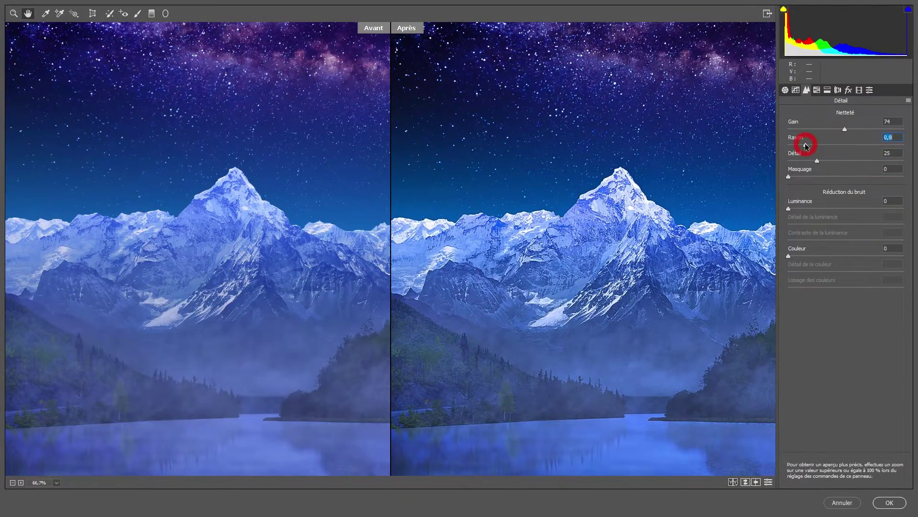
pyautogui.click(841, 133)
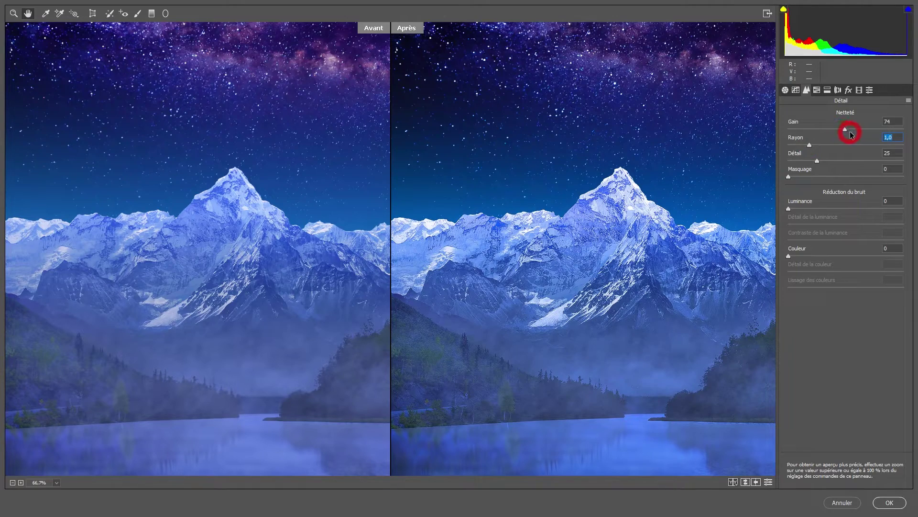
pyautogui.click(872, 129)
pyautogui.moveTo(598, 234); pyautogui.dragTo(574, 174)
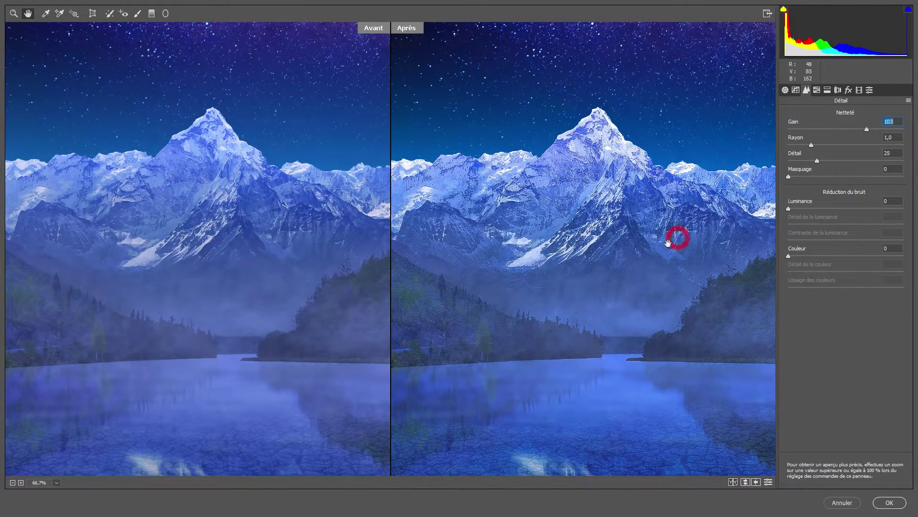
pyautogui.moveTo(648, 257)
pyautogui.mouseDown()
pyautogui.moveTo(633, 265)
pyautogui.moveTo(668, 445)
pyautogui.moveTo(648, 150)
pyautogui.moveTo(611, 92)
pyautogui.moveTo(639, 289)
pyautogui.mouseUp()
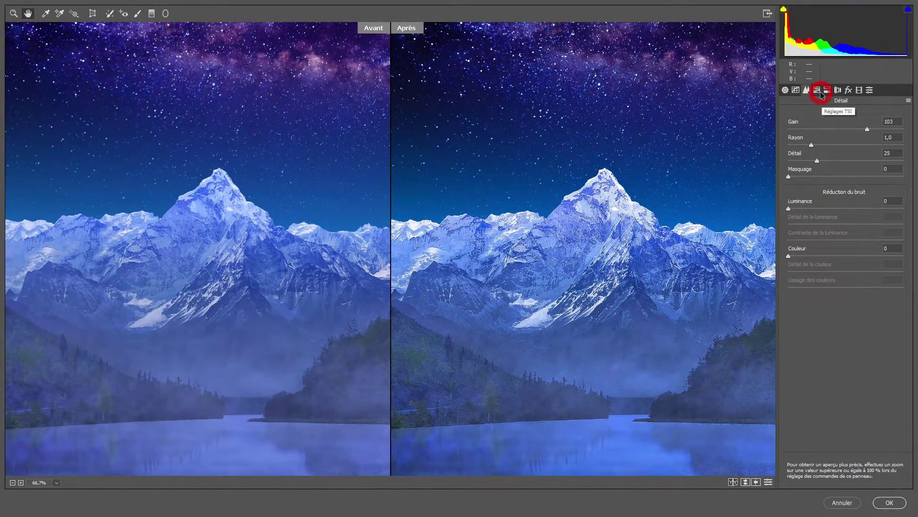
# Fit the preview to the whole image and browse the HSL hue, luminance and saturation tabs.
pyautogui.click(816, 92)
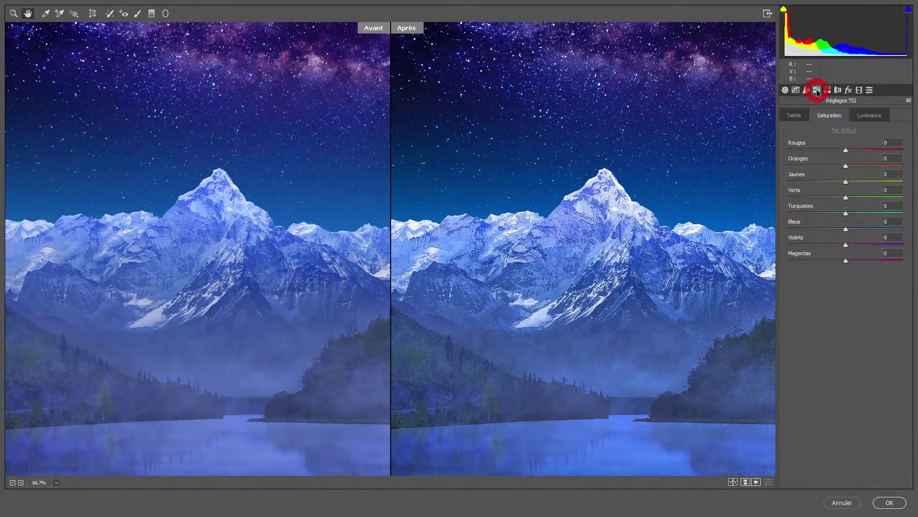
pyautogui.keyDown('alt'); pyautogui.click(624, 212); pyautogui.keyUp('alt')
pyautogui.keyDown('alt'); pyautogui.click(619, 245); pyautogui.keyUp('alt')
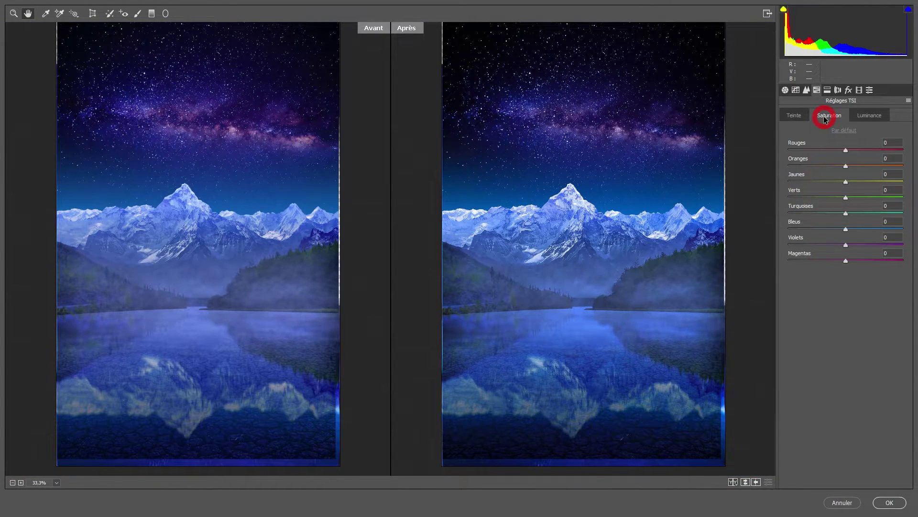
pyautogui.click(795, 117)
pyautogui.click(871, 117)
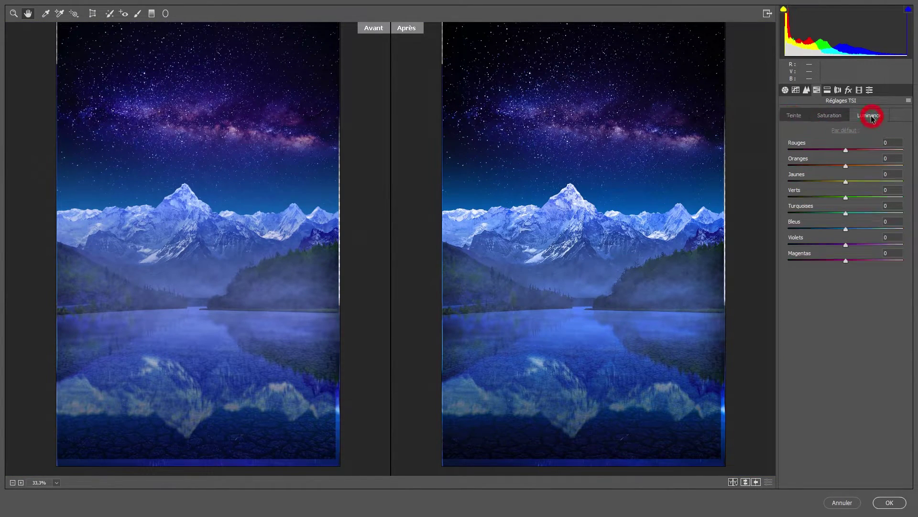
pyautogui.click(836, 116)
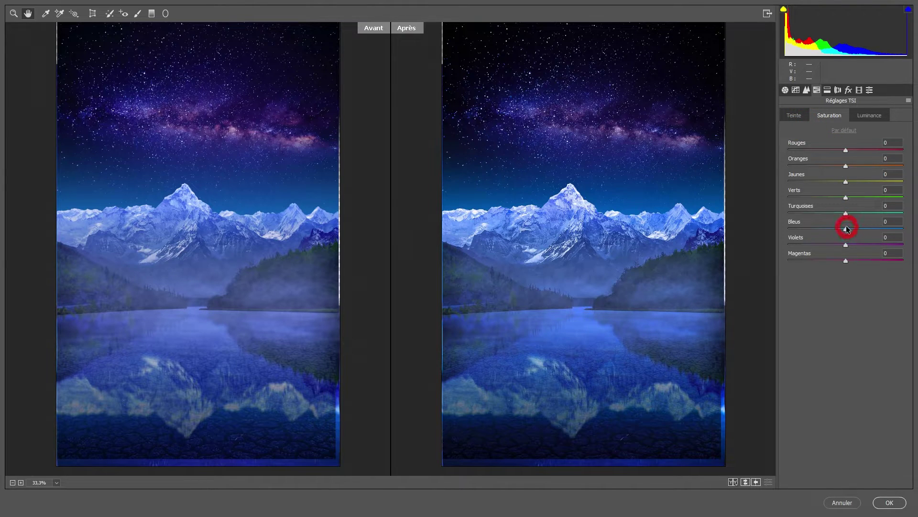
# Test blue saturation changes and set turquoise saturation to -3.
pyautogui.moveTo(846, 231); pyautogui.dragTo(782, 234)
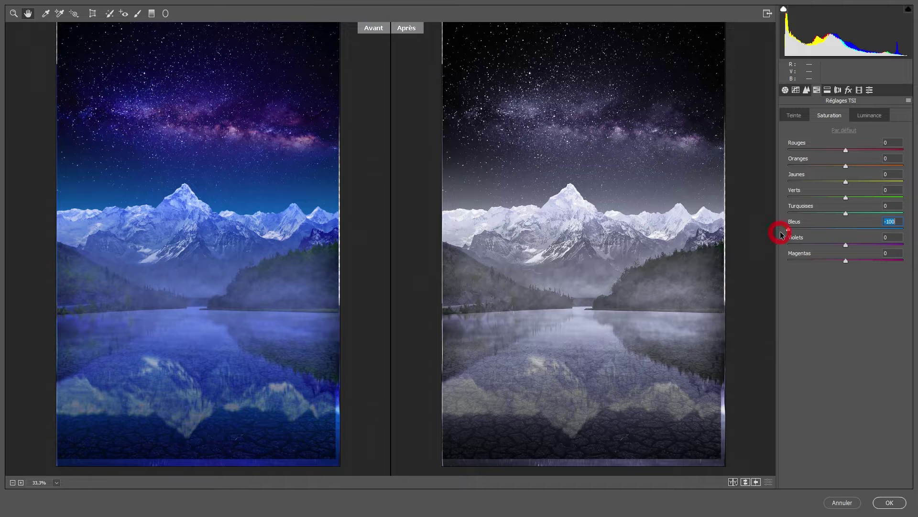
pyautogui.moveTo(781, 234); pyautogui.dragTo(838, 231)
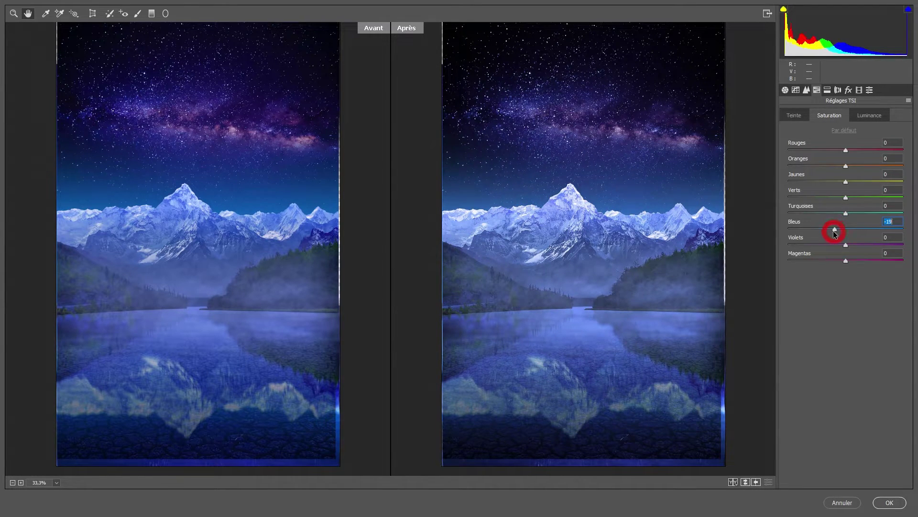
pyautogui.moveTo(845, 214); pyautogui.dragTo(815, 215)
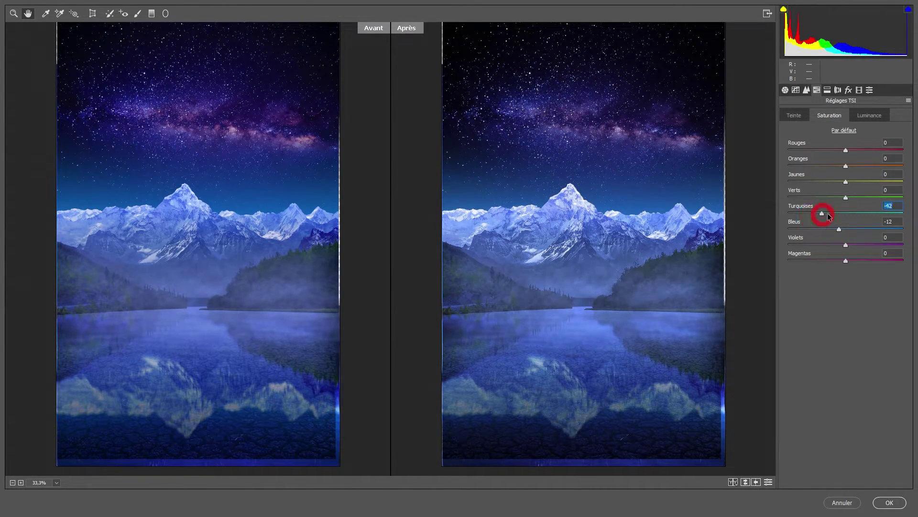
pyautogui.write('-3')
pyautogui.moveTo(845, 230)
pyautogui.mouseDown()
pyautogui.moveTo(914, 235)
pyautogui.moveTo(854, 229)
pyautogui.moveTo(908, 255)
pyautogui.moveTo(858, 247)
pyautogui.mouseUp()
pyautogui.press('Tab')
pyautogui.write('+2')
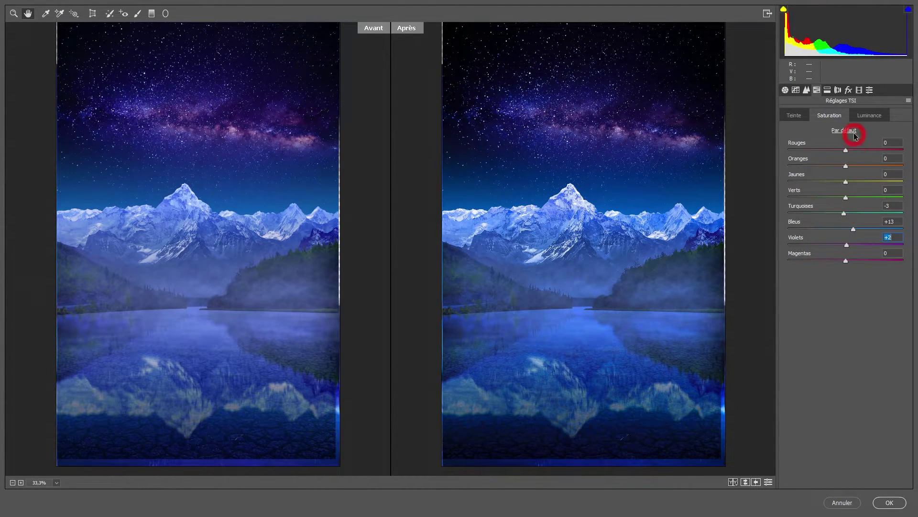
# Test shifting the blue hue and blue luminance, leaving luminance at 0.
pyautogui.click(792, 116)
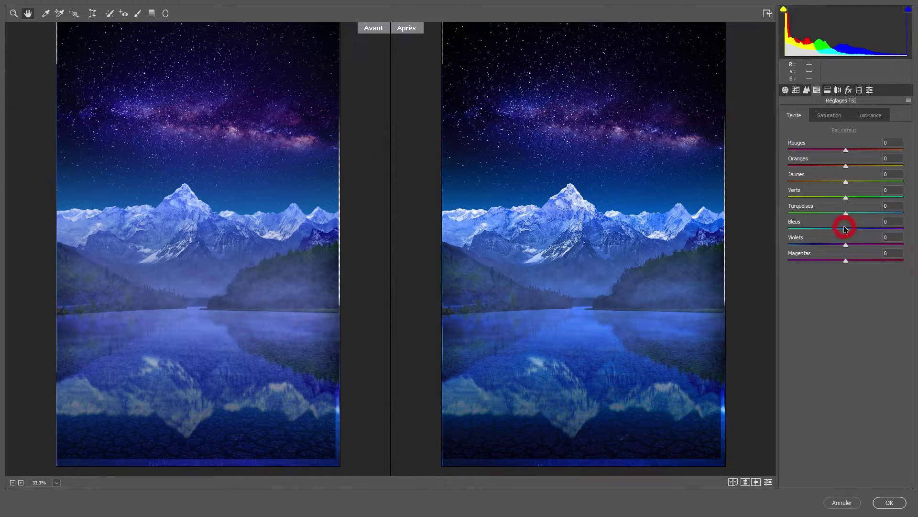
pyautogui.moveTo(844, 231)
pyautogui.mouseDown()
pyautogui.moveTo(792, 232)
pyautogui.moveTo(915, 237)
pyautogui.moveTo(845, 229)
pyautogui.mouseUp()
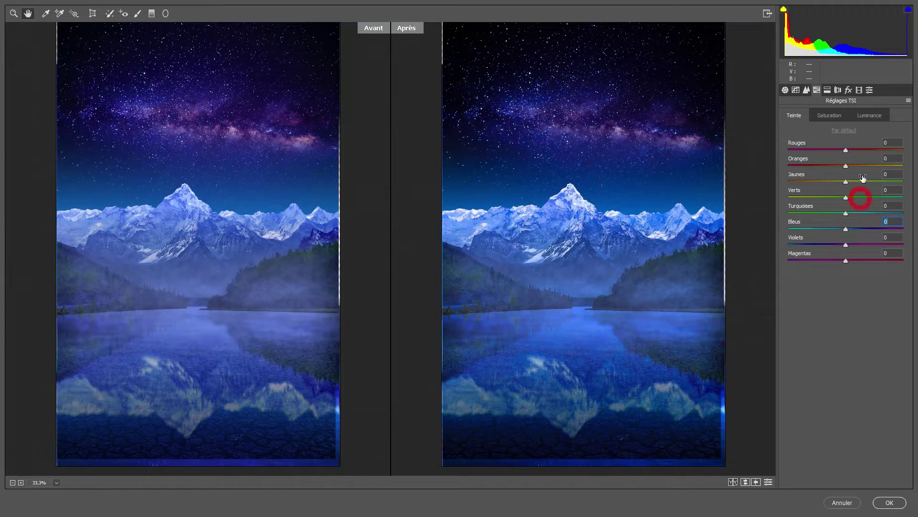
pyautogui.click(873, 119)
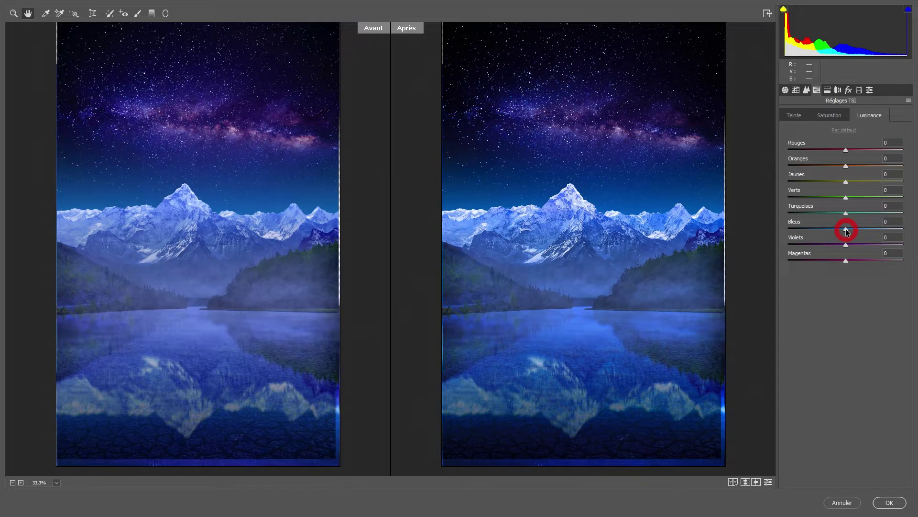
pyautogui.moveTo(846, 232)
pyautogui.mouseDown()
pyautogui.moveTo(914, 231)
pyautogui.moveTo(846, 233)
pyautogui.mouseUp()
# Try split-toning highlight and shadow hues (shadow 243) and adjust the toning balance.
pyautogui.click(829, 91)
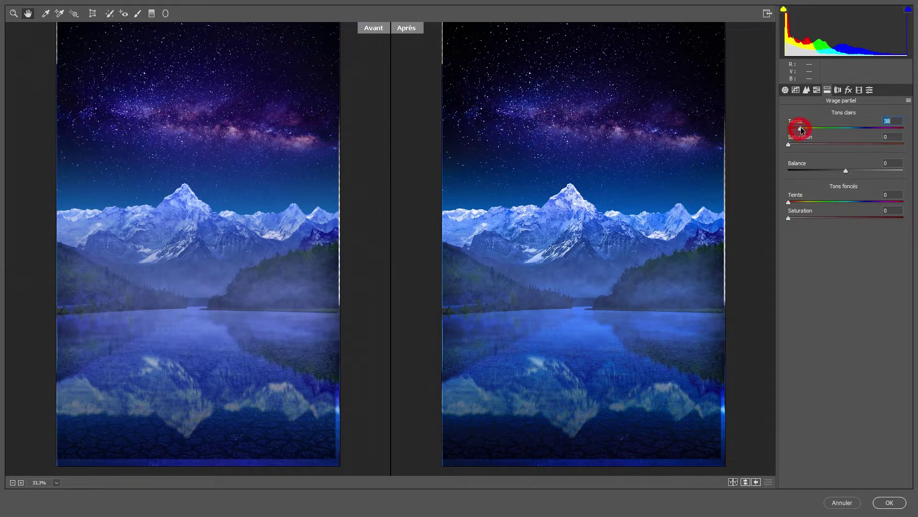
pyautogui.moveTo(789, 129)
pyautogui.mouseDown()
pyautogui.moveTo(831, 129)
pyautogui.moveTo(799, 147)
pyautogui.moveTo(893, 145)
pyautogui.moveTo(877, 152)
pyautogui.mouseUp()
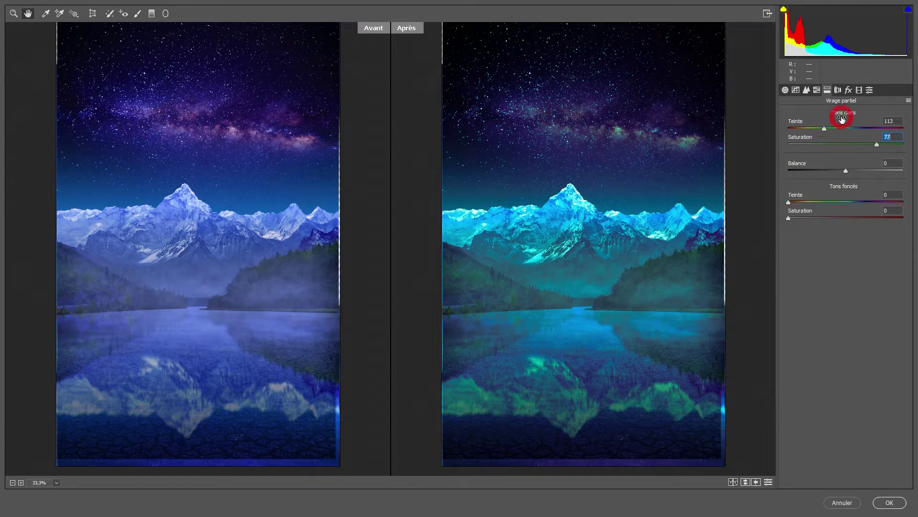
pyautogui.moveTo(857, 201); pyautogui.dragTo(868, 219)
pyautogui.moveTo(846, 171)
pyautogui.mouseDown()
pyautogui.moveTo(787, 170)
pyautogui.moveTo(907, 173)
pyautogui.mouseUp()
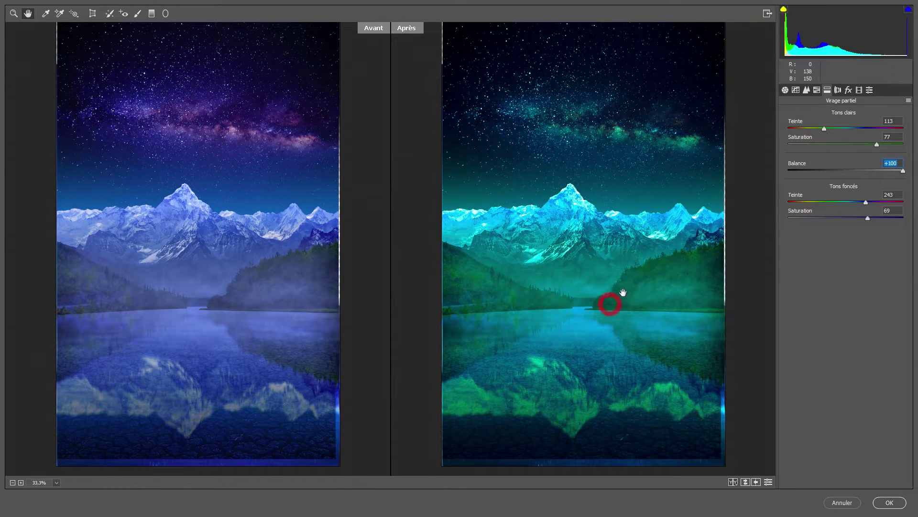
# Return the balance to near neutral, zero both tint saturations, and go to lens corrections.
pyautogui.click(843, 171)
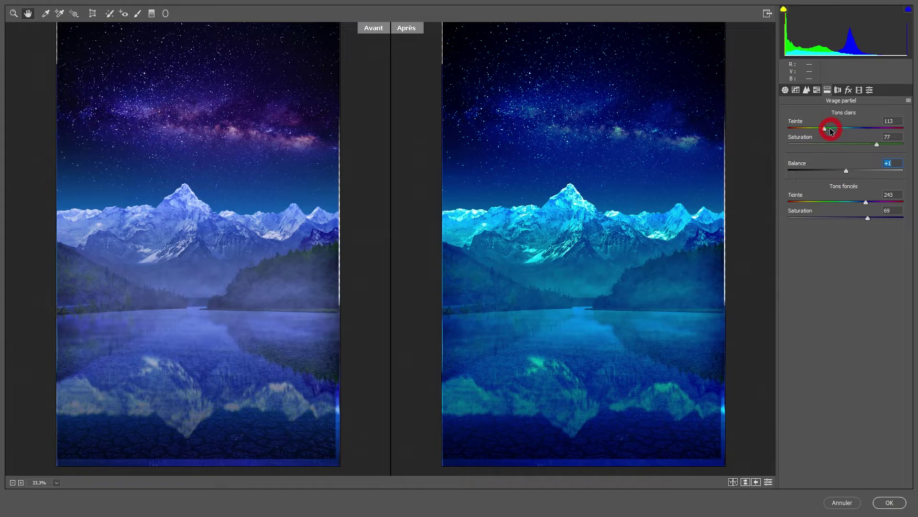
pyautogui.moveTo(877, 144); pyautogui.dragTo(819, 145)
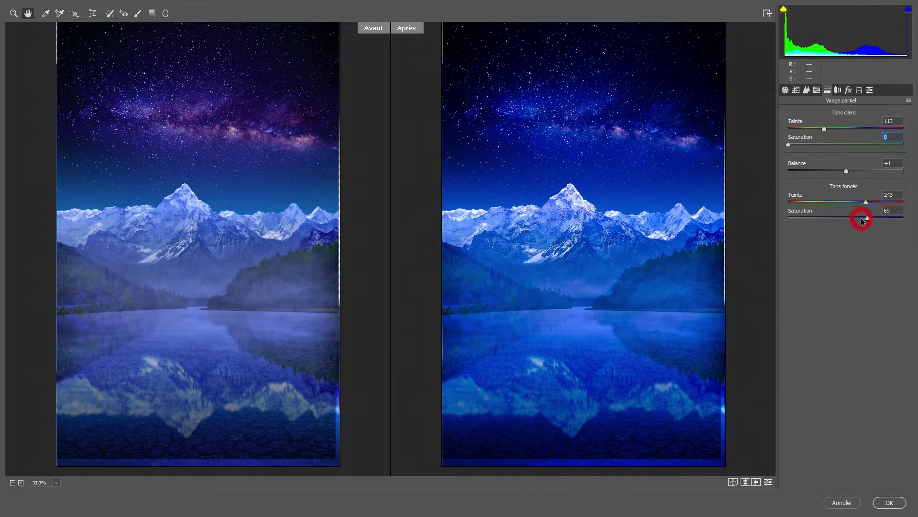
pyautogui.moveTo(863, 221); pyautogui.dragTo(727, 222)
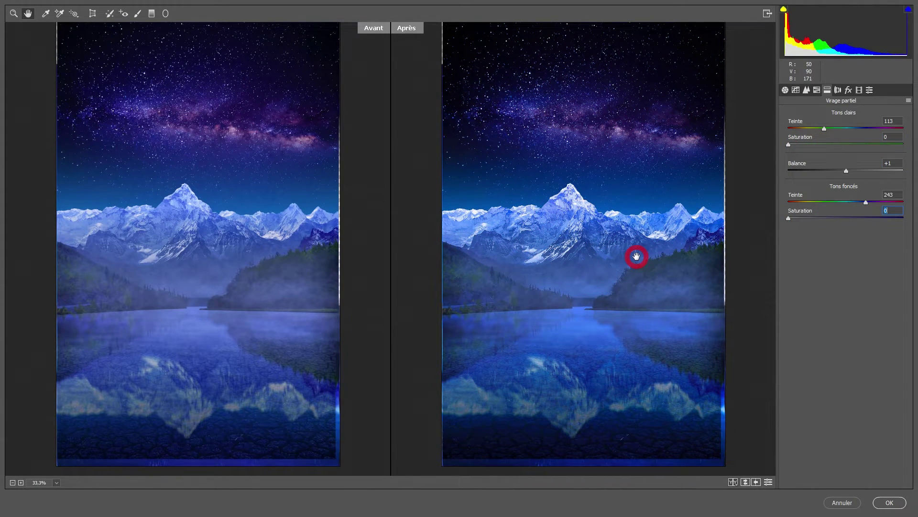
pyautogui.click(838, 90)
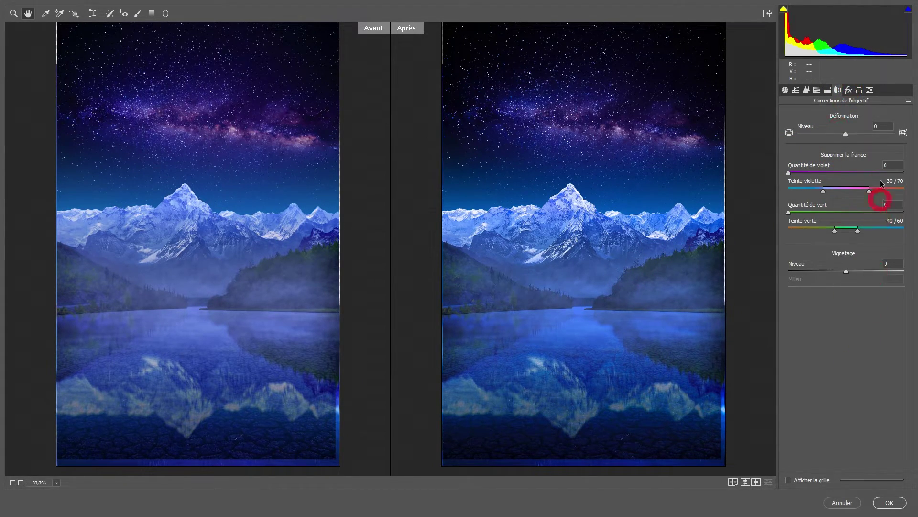
# Add film grain and inspect it at 100% across the peak, lake, ridge and forest.
pyautogui.click(849, 90)
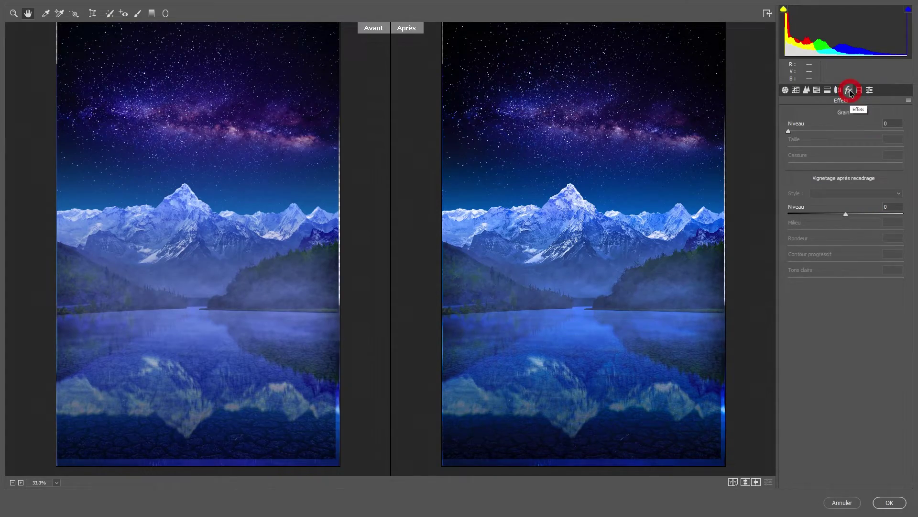
pyautogui.click(585, 246)
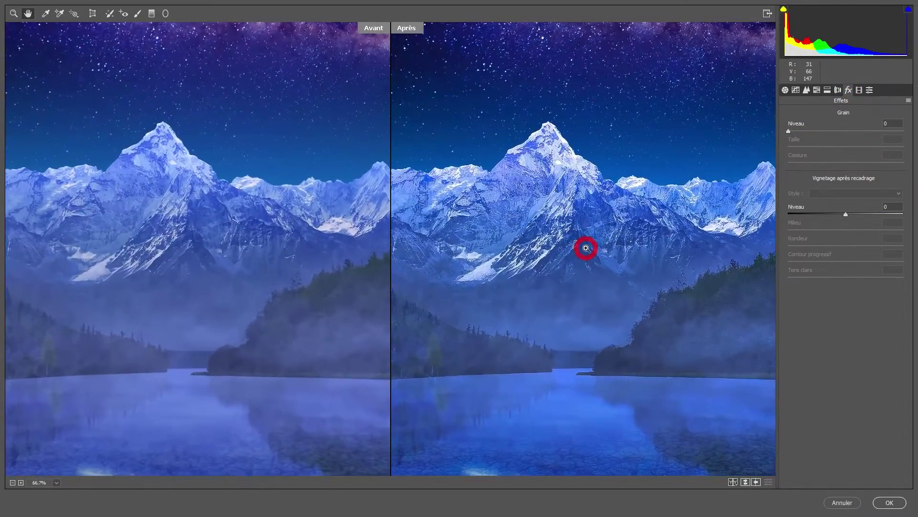
pyautogui.click(586, 247)
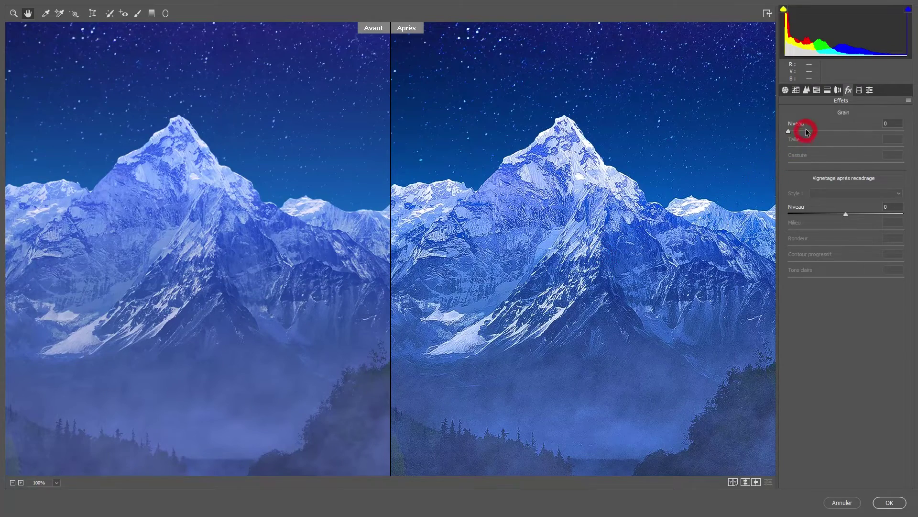
pyautogui.moveTo(789, 130); pyautogui.dragTo(815, 134)
pyautogui.moveTo(617, 256); pyautogui.dragTo(523, 133)
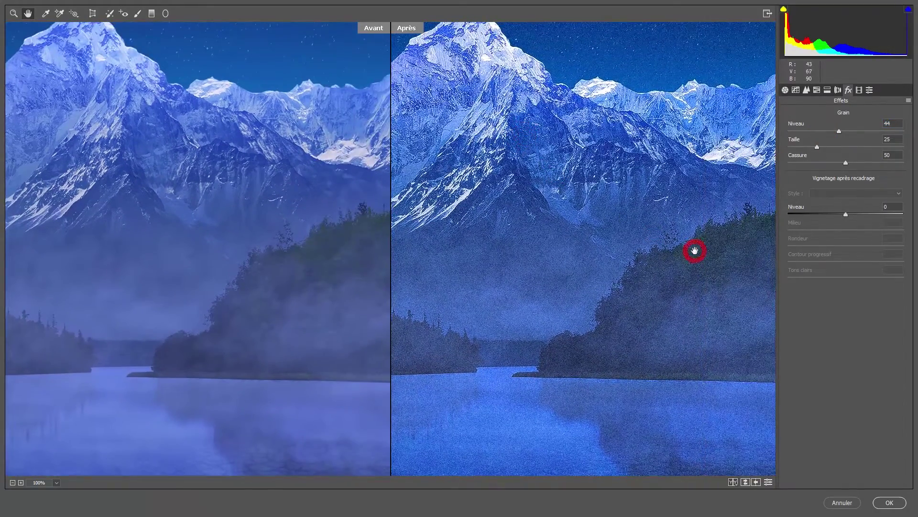
pyautogui.moveTo(693, 250); pyautogui.dragTo(595, 266)
pyautogui.moveTo(663, 248); pyautogui.dragTo(561, 272)
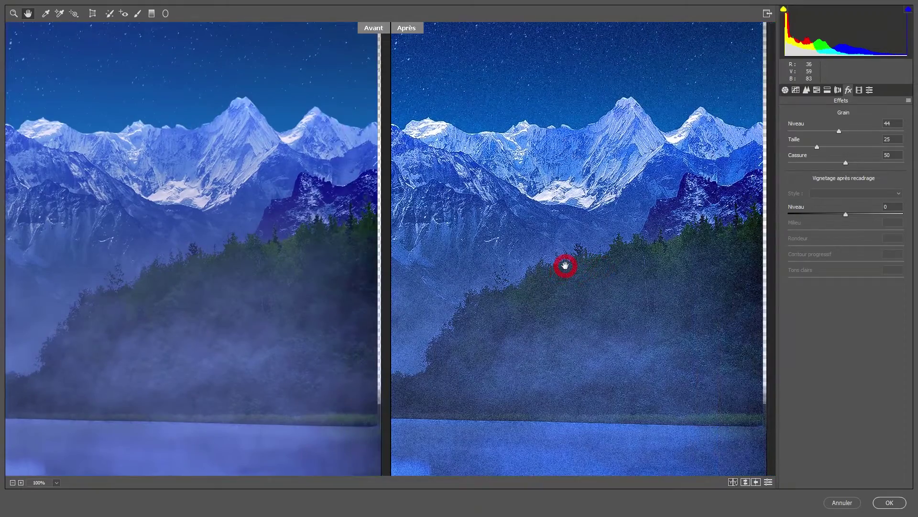
pyautogui.moveTo(514, 307); pyautogui.dragTo(666, 268)
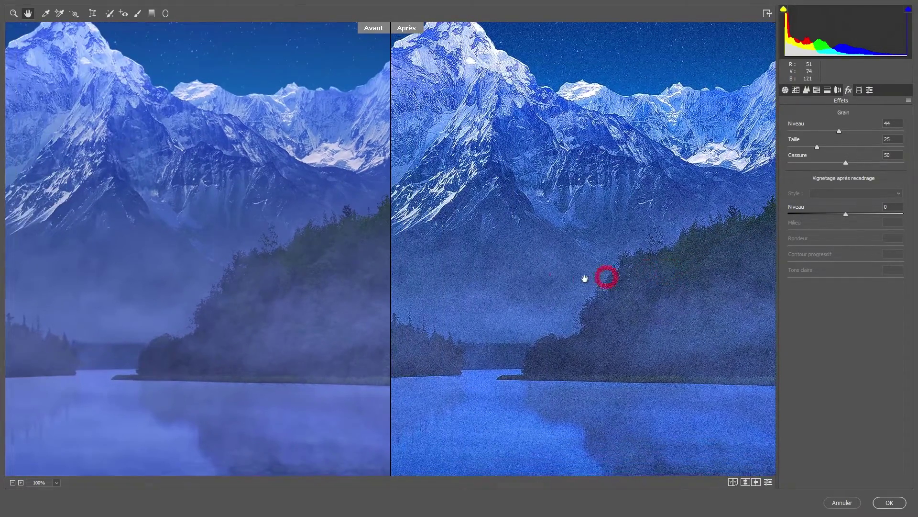
pyautogui.moveTo(523, 288); pyautogui.dragTo(673, 267)
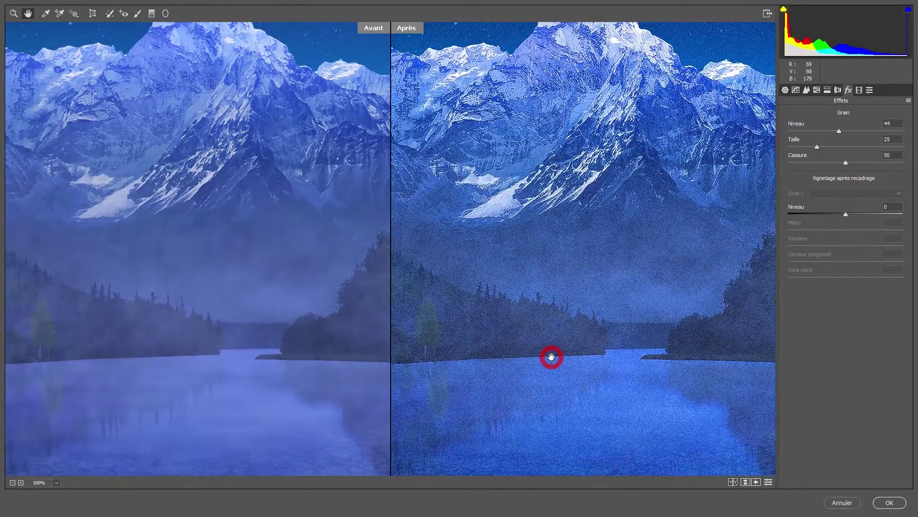
pyautogui.moveTo(555, 191)
pyautogui.mouseDown()
pyautogui.moveTo(588, 279)
pyautogui.moveTo(640, 211)
pyautogui.moveTo(625, 225)
pyautogui.moveTo(539, 213)
pyautogui.moveTo(632, 225)
pyautogui.mouseUp()
# Lower grain to amount 37 (size 25, roughness 50) and check it at 300%.
pyautogui.hotkey('ctrl', '-')
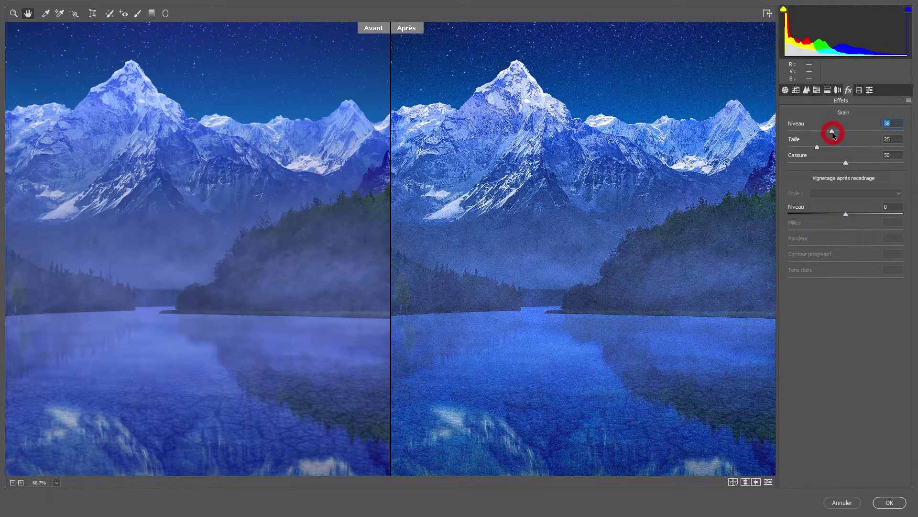
pyautogui.moveTo(833, 132); pyautogui.dragTo(831, 132)
pyautogui.hotkey('ctrl', '+')
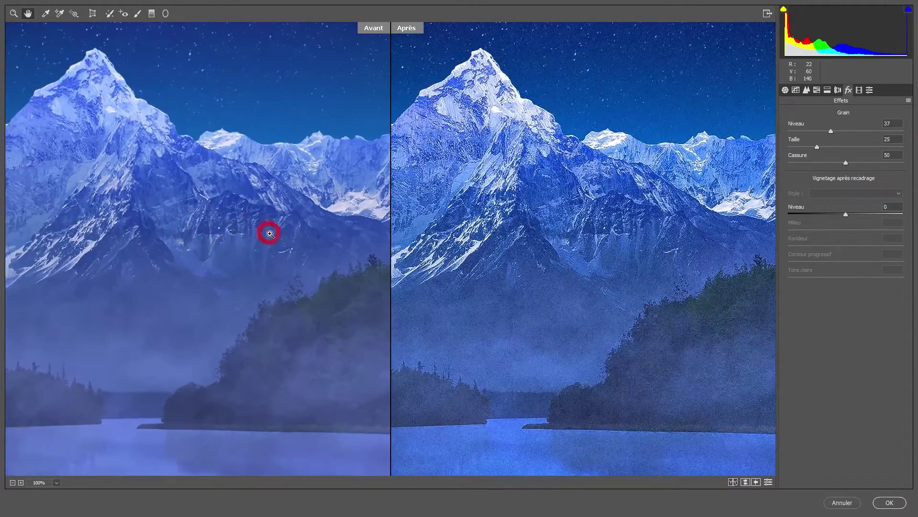
pyautogui.hotkey('ctrl', '+')
pyautogui.moveTo(267, 312); pyautogui.dragTo(266, 236)
pyautogui.hotkey('ctrl', '+')
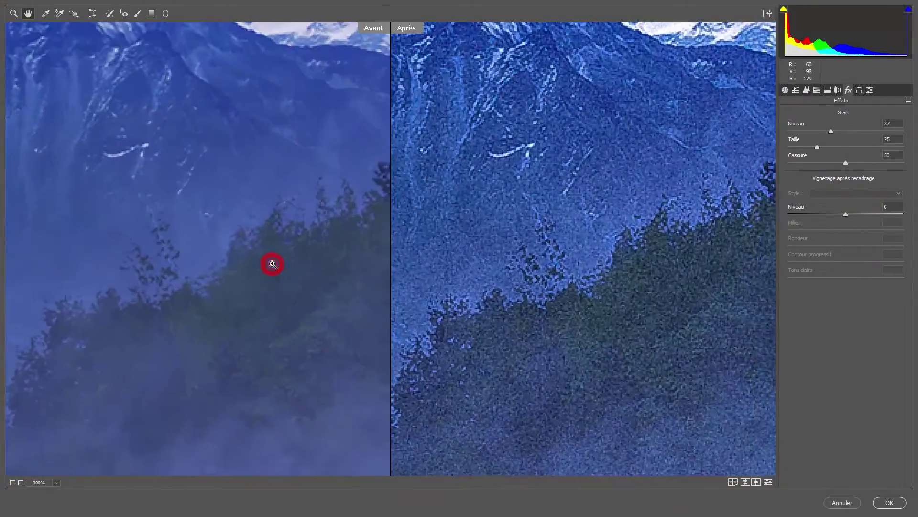
pyautogui.moveTo(257, 306)
pyautogui.mouseDown()
pyautogui.moveTo(258, 328)
pyautogui.moveTo(302, 400)
pyautogui.mouseUp()
pyautogui.hotkey('ctrl', '0')
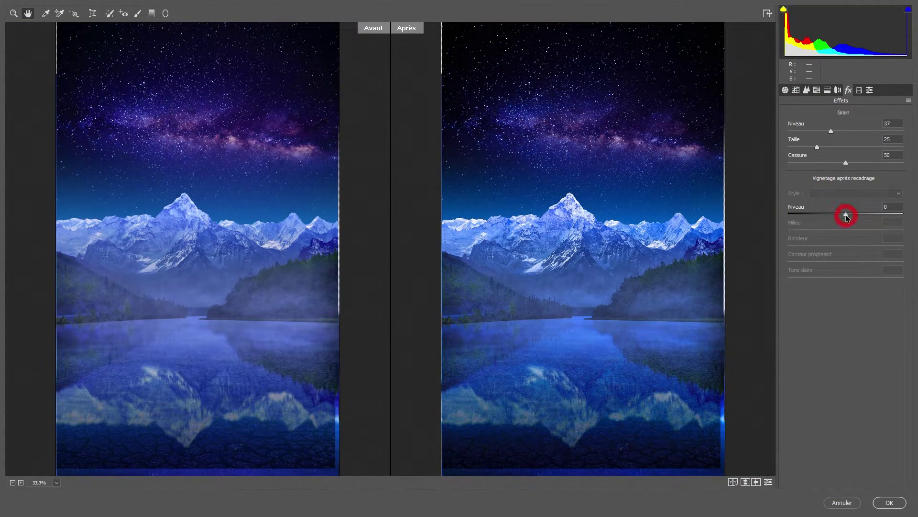
# Add a highlight-priority post-crop vignette of -16 with feather 100 and apply the Camera Raw edits.
pyautogui.moveTo(846, 215)
pyautogui.mouseDown()
pyautogui.moveTo(796, 213)
pyautogui.moveTo(784, 216)
pyautogui.moveTo(815, 214)
pyautogui.moveTo(822, 235)
pyautogui.moveTo(757, 239)
pyautogui.moveTo(894, 242)
pyautogui.moveTo(788, 238)
pyautogui.moveTo(792, 214)
pyautogui.moveTo(859, 214)
pyautogui.moveTo(835, 219)
pyautogui.mouseUp()
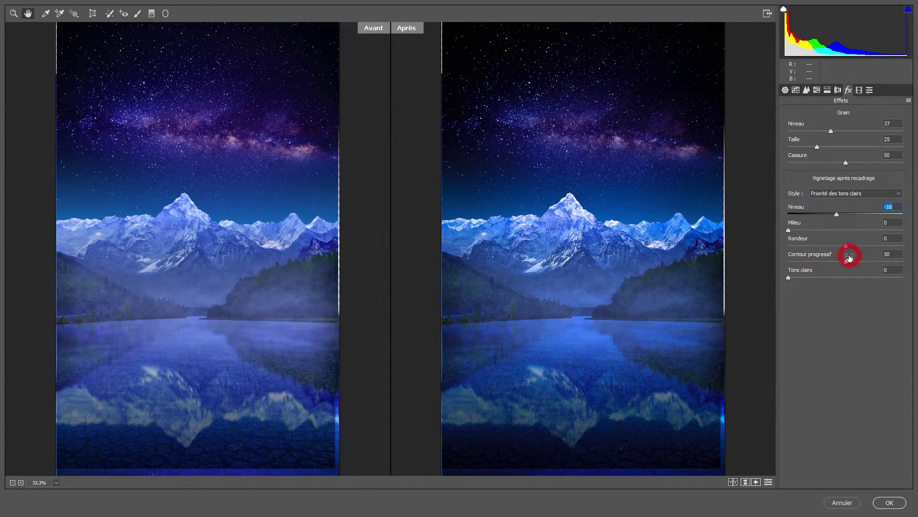
pyautogui.moveTo(846, 262)
pyautogui.mouseDown()
pyautogui.moveTo(894, 263)
pyautogui.moveTo(724, 264)
pyautogui.moveTo(847, 256)
pyautogui.moveTo(913, 265)
pyautogui.mouseUp()
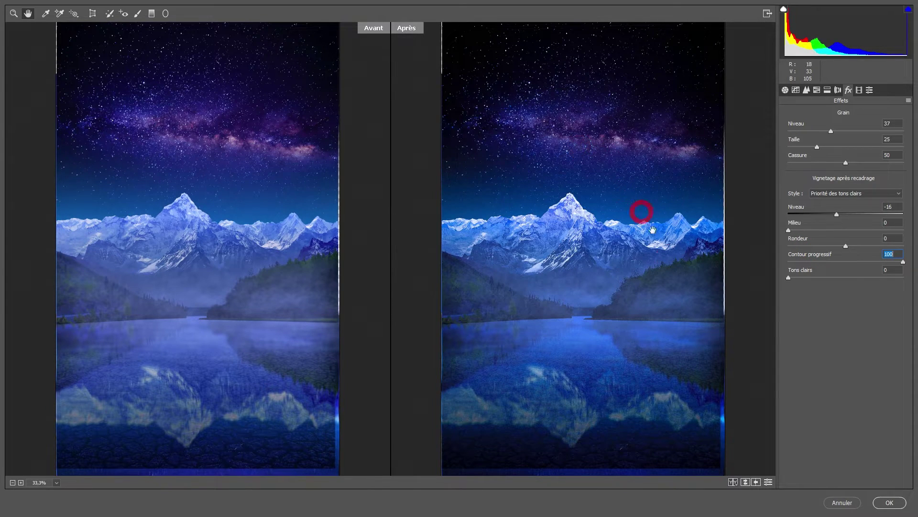
pyautogui.click(889, 505)
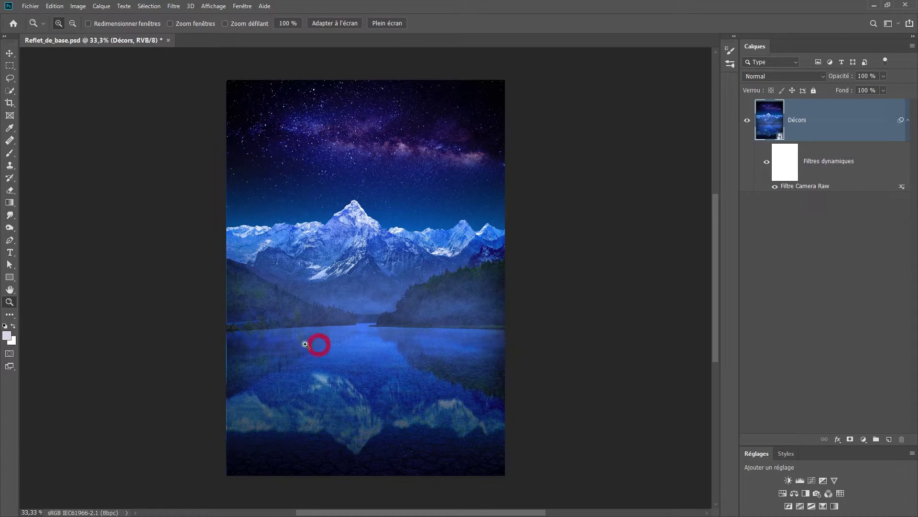
# Inspect the lake's left edge up close, zoom back out to 33.3%, then pick the Crop tool.
pyautogui.moveTo(229, 303); pyautogui.dragTo(231, 386)
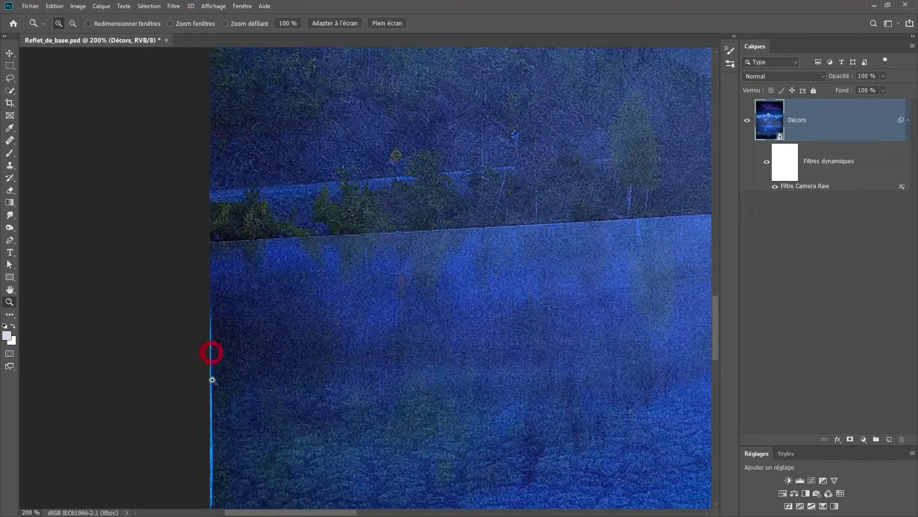
pyautogui.keyDown('alt'); pyautogui.click(283, 288); pyautogui.keyUp('alt')
pyautogui.keyDown('alt'); pyautogui.click(398, 271); pyautogui.keyUp('alt')
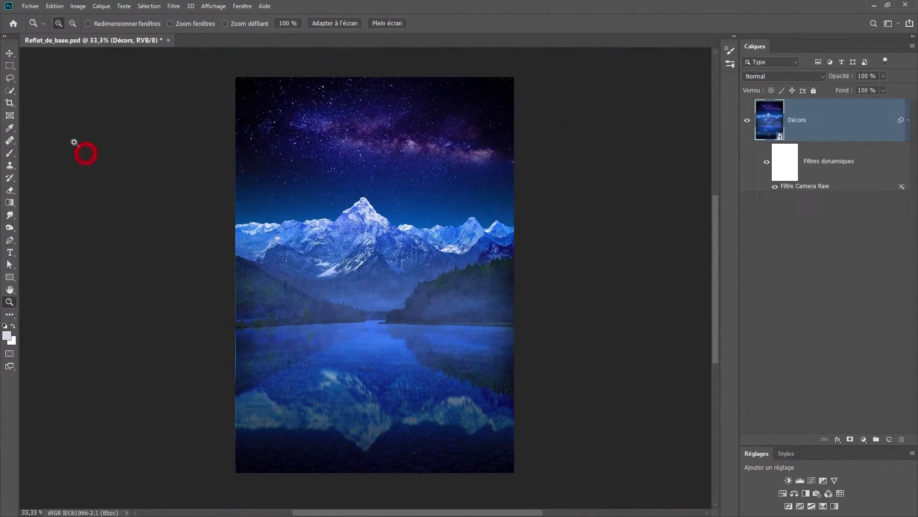
pyautogui.click(10, 102)
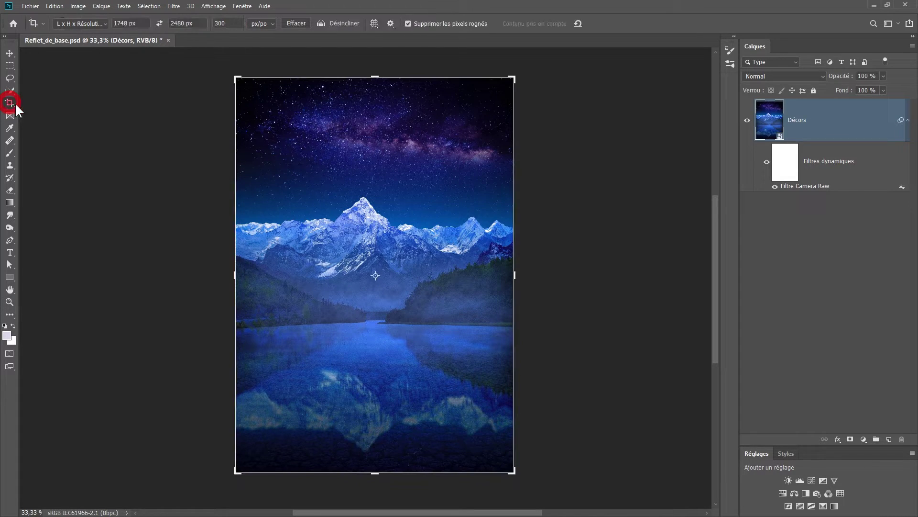
# Nudge the crop's lower-left corner inward and commit the 1748 × 2480 px portrait crop.
pyautogui.click(231, 473)
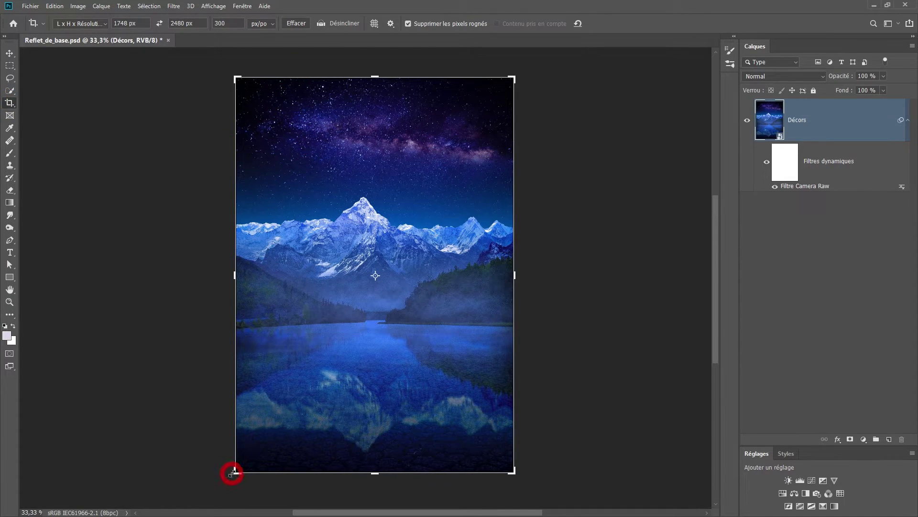
pyautogui.moveTo(233, 473); pyautogui.dragTo(239, 472)
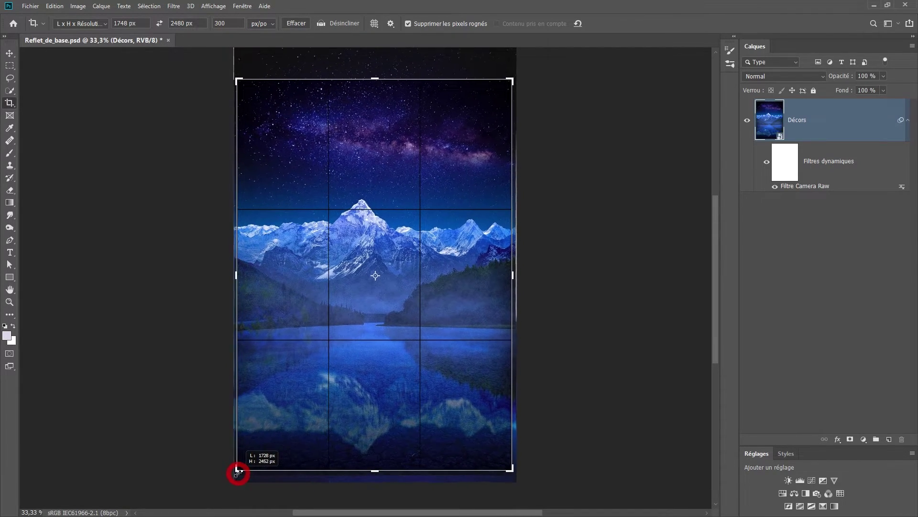
pyautogui.click(415, 259)
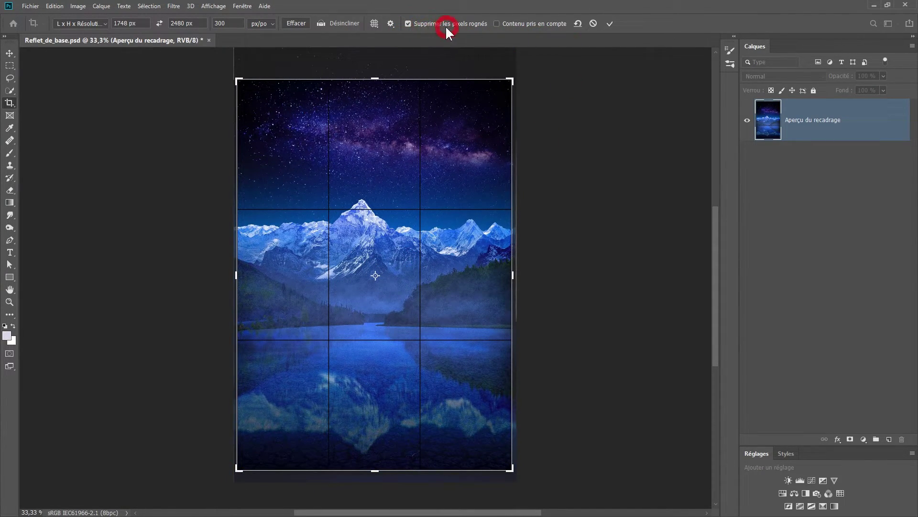
pyautogui.click(609, 23)
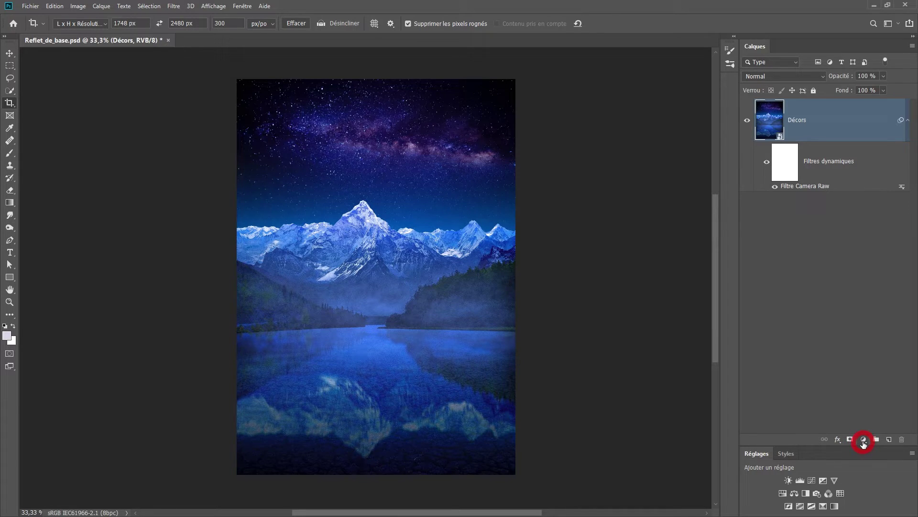
# Add a Color Lookup adjustment layer using the Fuji ETERNA 250D Fuji 3510 LUT.
pyautogui.click(864, 440)
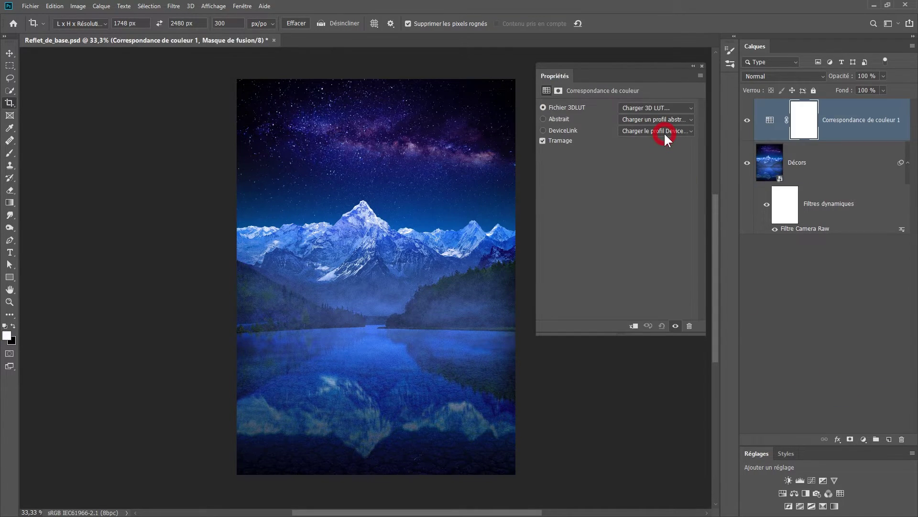
pyautogui.click(649, 110)
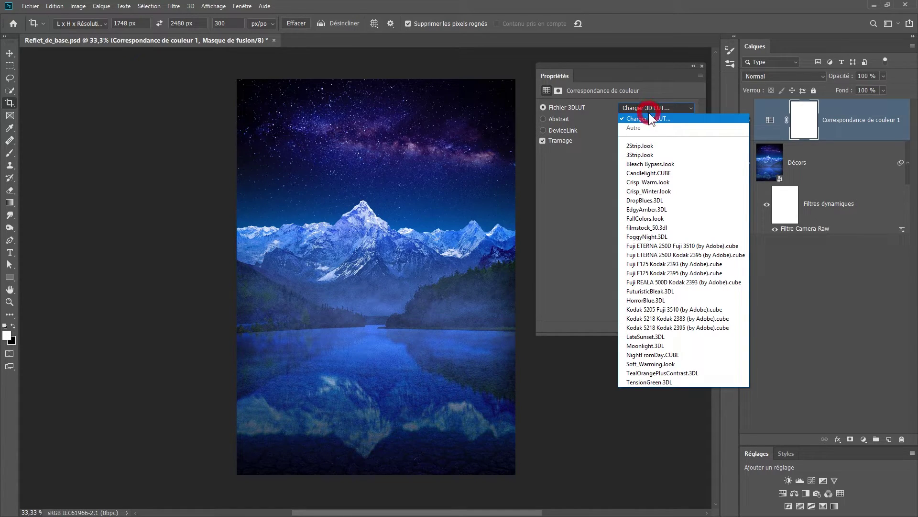
pyautogui.click(649, 120)
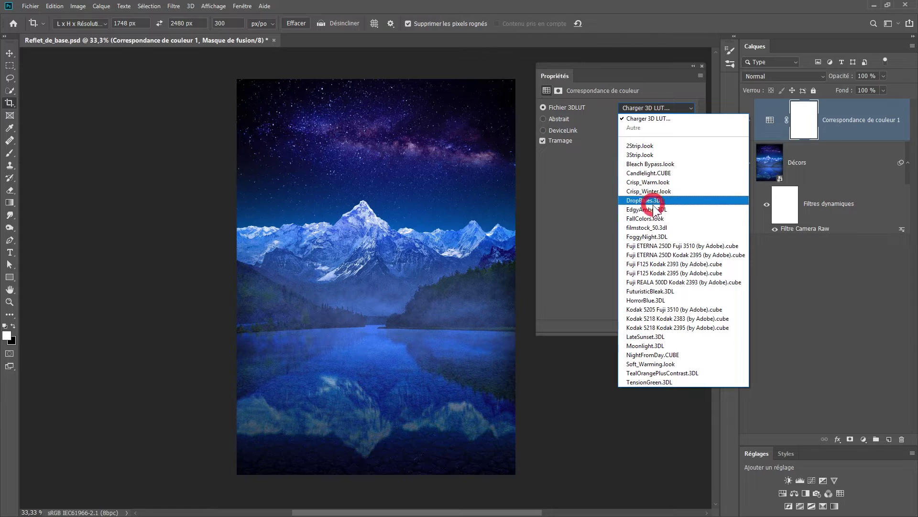
pyautogui.click(648, 246)
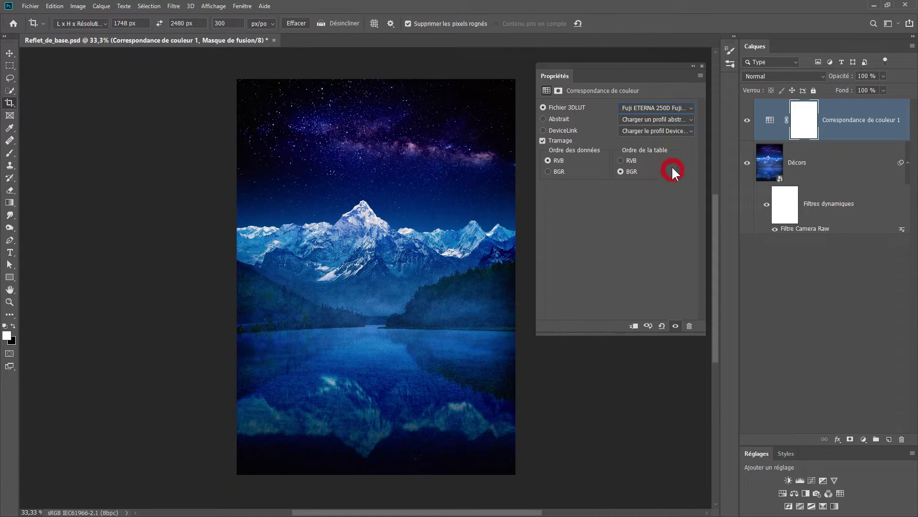
# Cycle through the 3DLUT File list to preview looks, settling on a Fuji–Kodak 2393 LUT.
pyautogui.scroll(-1, 658, 108)
pyautogui.scroll(-1, 658, 115)
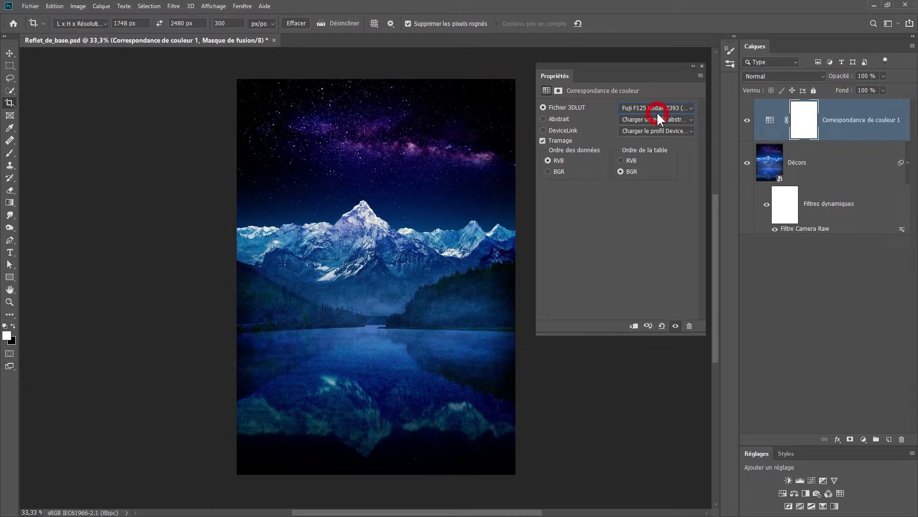
pyautogui.scroll(1, 658, 118)
pyautogui.scroll(-1, 655, 112)
pyautogui.scroll(-1, 654, 113)
pyautogui.scroll(-1, 655, 113)
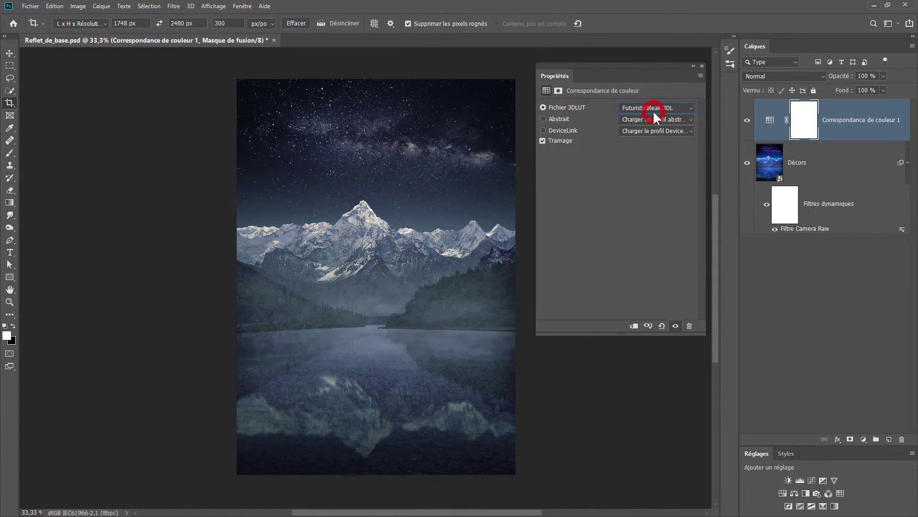
pyautogui.scroll(-1, 653, 110)
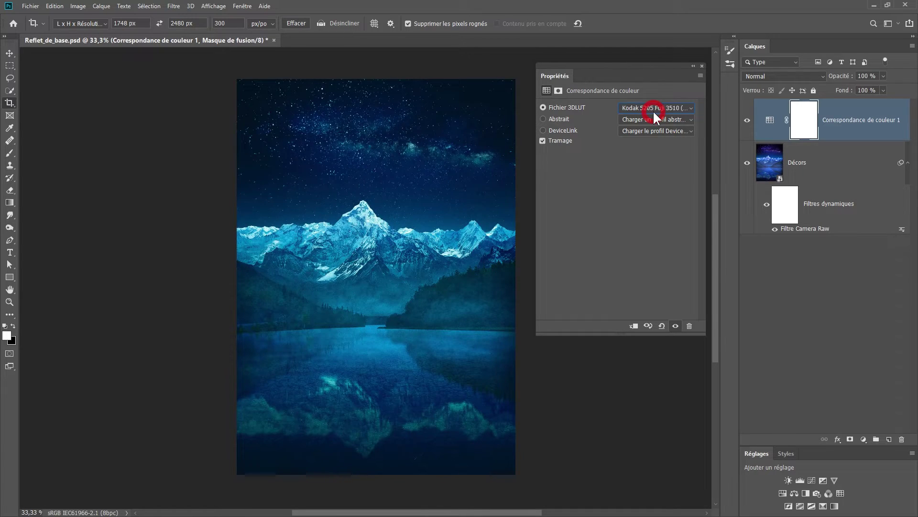
pyautogui.scroll(-1, 653, 110)
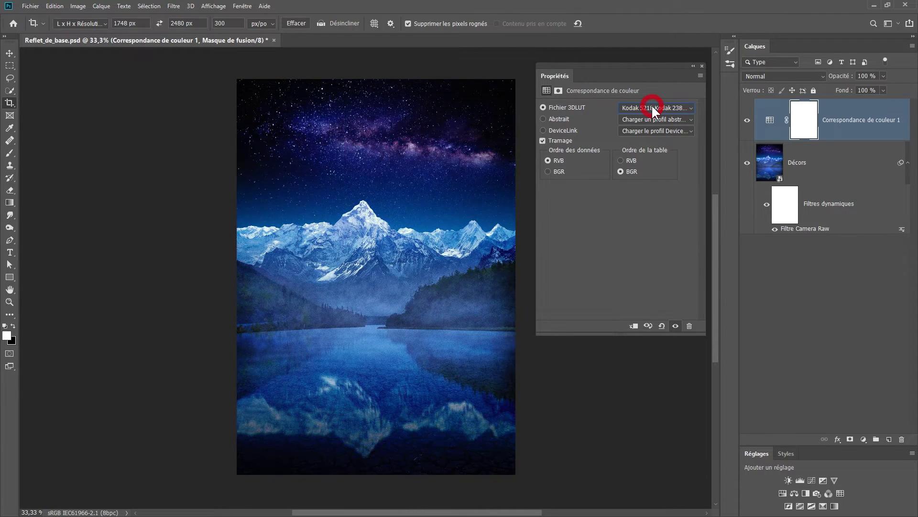
pyautogui.scroll(-1, 651, 108)
pyautogui.scroll(-1, 650, 108)
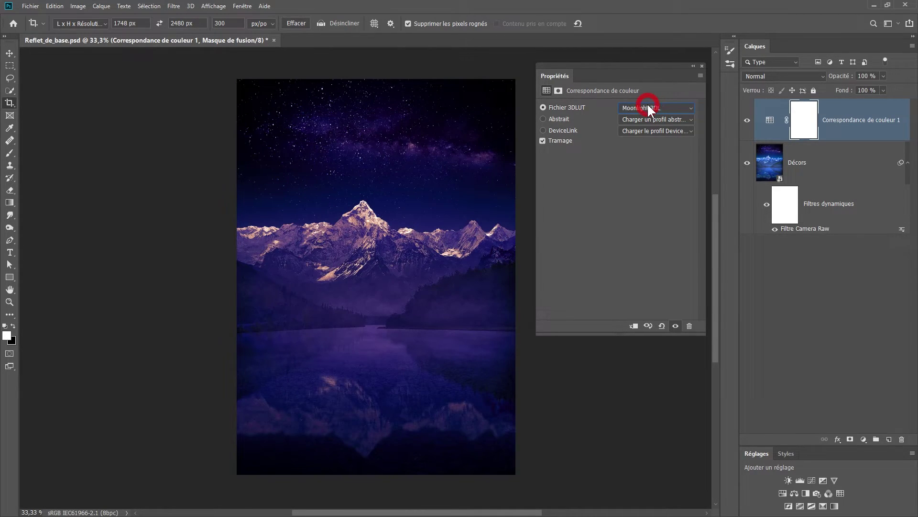
pyautogui.scroll(-1, 648, 108)
pyautogui.scroll(-1, 646, 108)
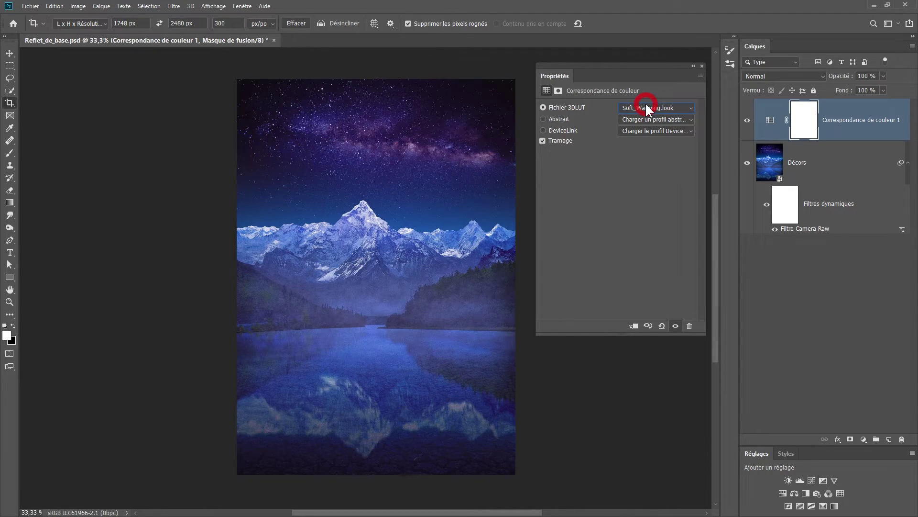
pyautogui.scroll(-1, 646, 107)
pyautogui.scroll(-1, 646, 106)
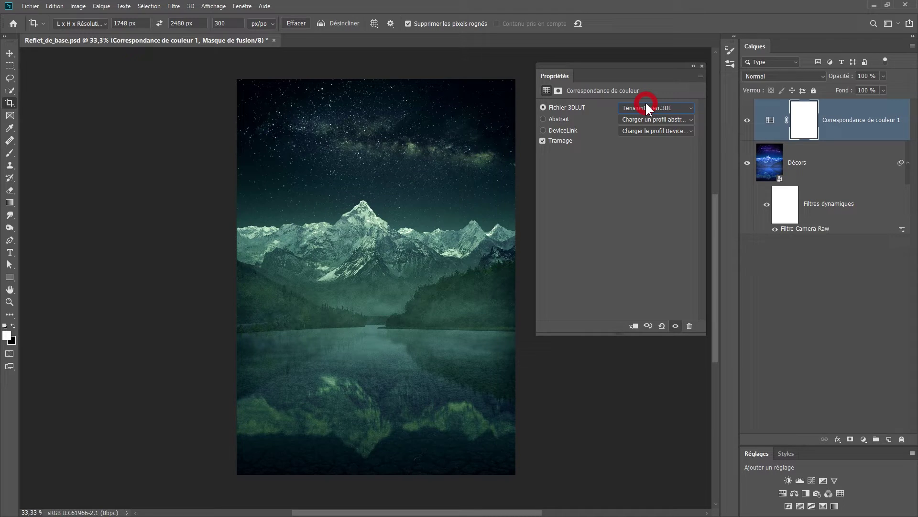
pyautogui.scroll(1, 645, 106)
pyautogui.scroll(1, 645, 107)
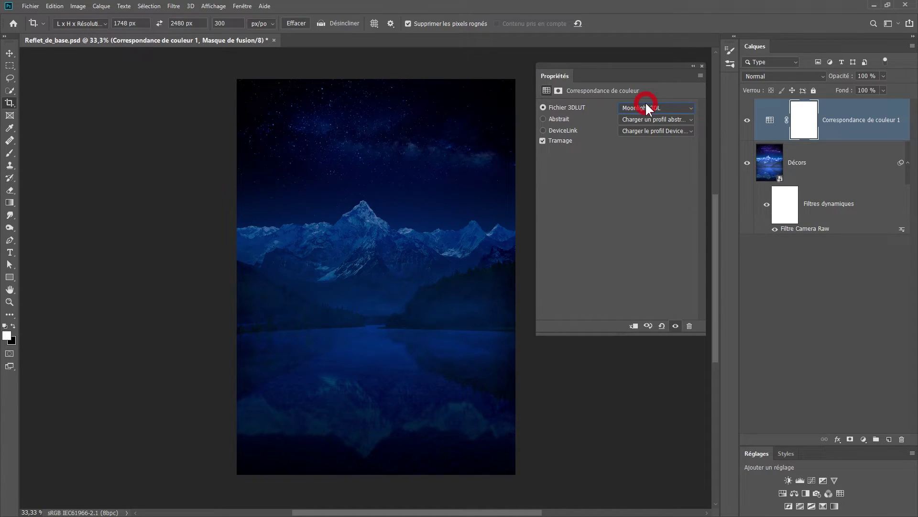
pyautogui.scroll(1, 644, 107)
pyautogui.scroll(-1, 645, 106)
pyautogui.scroll(1, 644, 107)
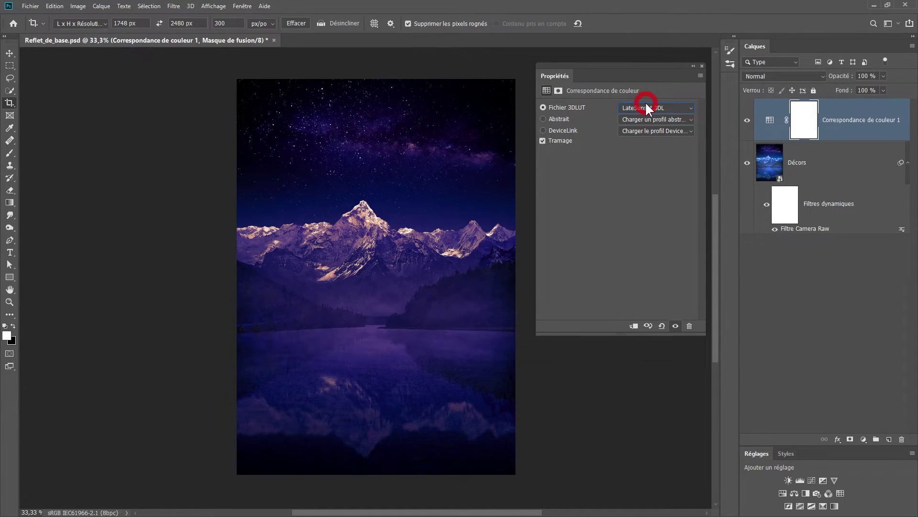
pyautogui.scroll(1, 645, 103)
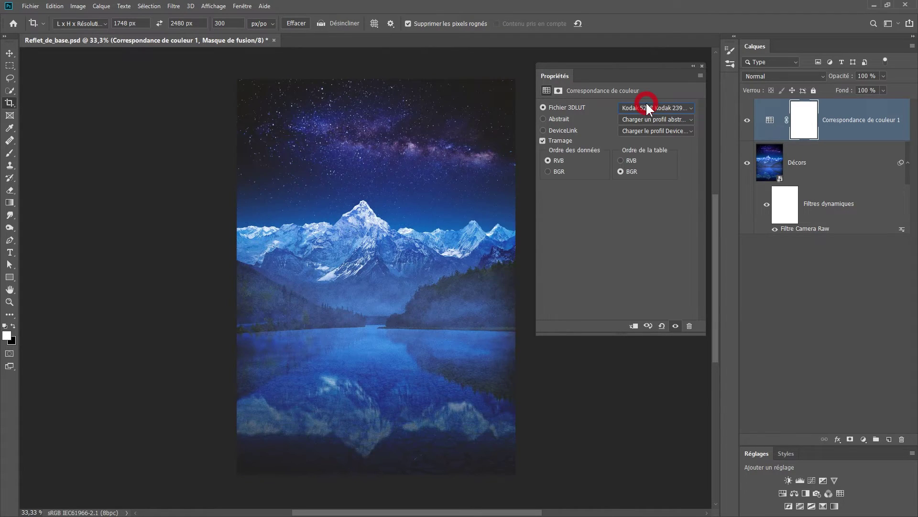
pyautogui.scroll(1, 645, 103)
pyautogui.scroll(1, 644, 103)
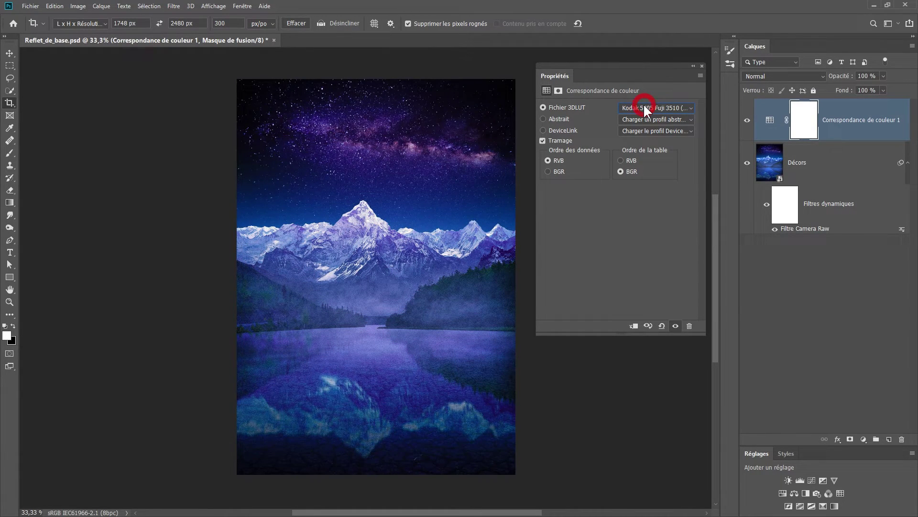
pyautogui.scroll(1, 643, 104)
pyautogui.scroll(1, 644, 104)
pyautogui.scroll(1, 644, 104)
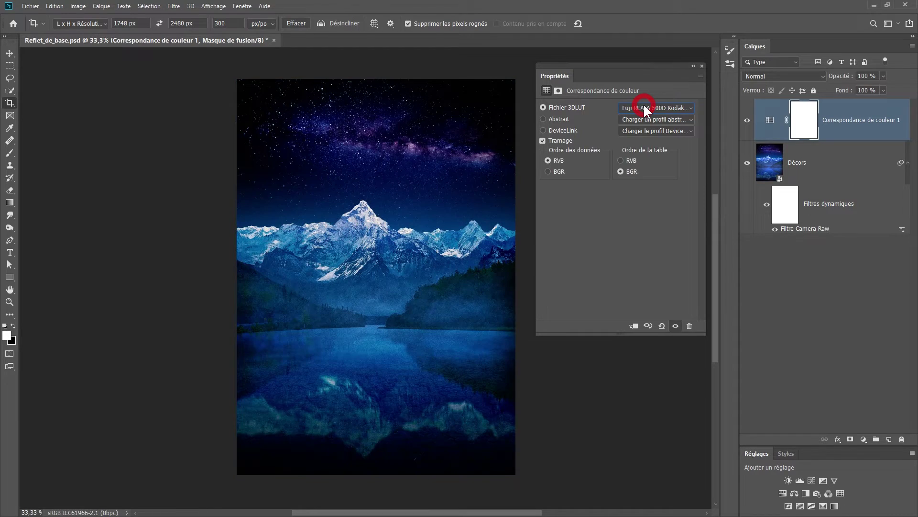
pyautogui.scroll(1, 644, 103)
pyautogui.scroll(1, 644, 103)
pyautogui.scroll(1, 643, 103)
pyautogui.scroll(1, 643, 103)
# Lower the colour lookup layer to 59% opacity, save the document, and pick the Rectangular Marquee.
pyautogui.press('5')
pyautogui.press('9')
pyautogui.click(701, 66)
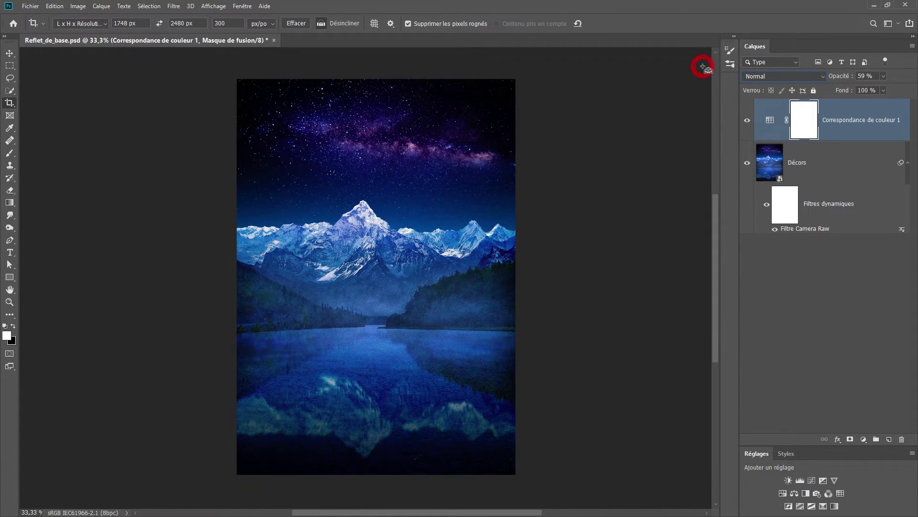
pyautogui.hotkey('ctrl', 's')
pyautogui.click(10, 66)
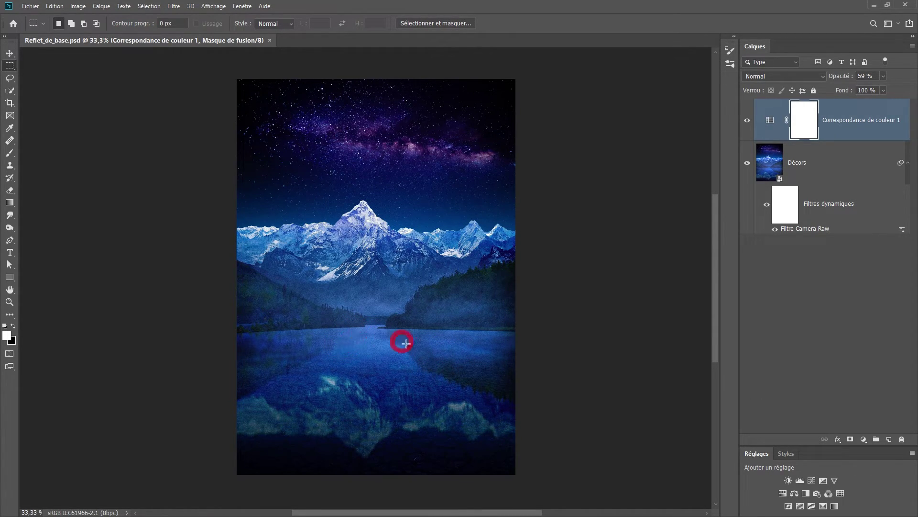
pyautogui.scroll(2, 383, 353)
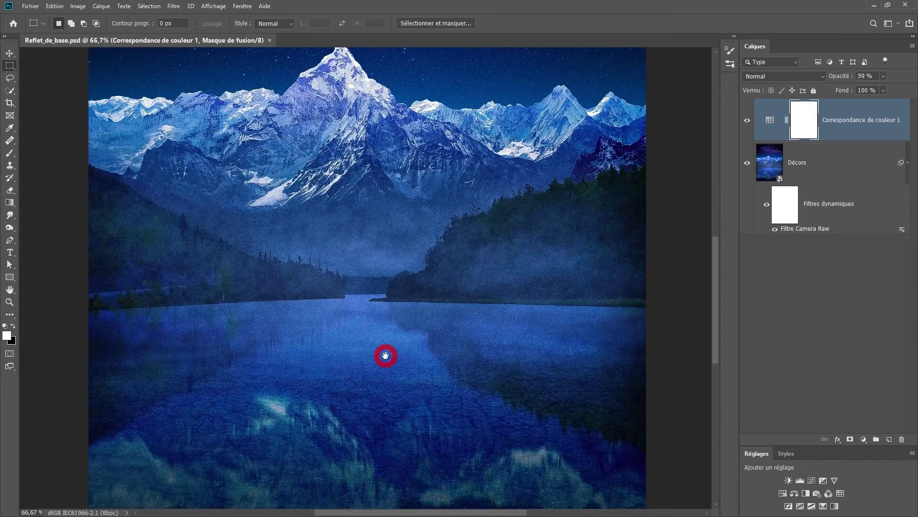
pyautogui.scroll(-1, 401, 301)
pyautogui.scroll(-4, 484, 352)
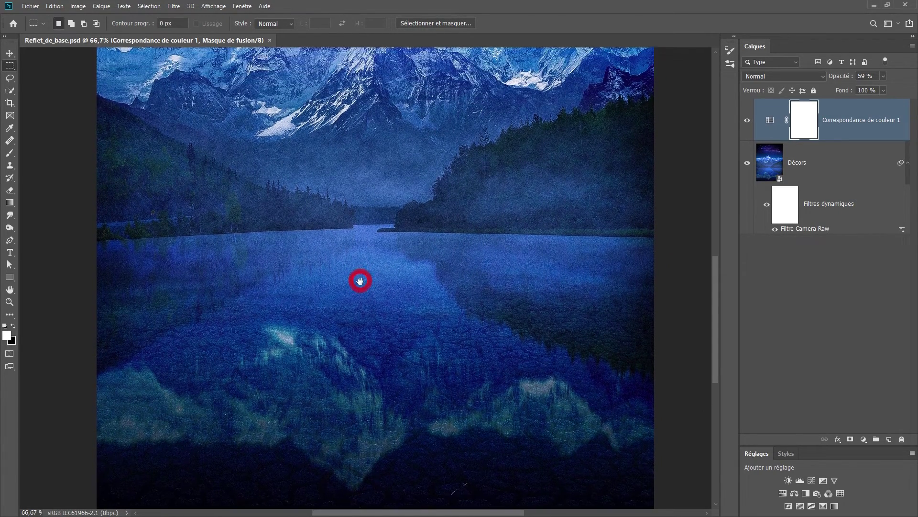
pyautogui.moveTo(365, 221); pyautogui.dragTo(359, 281)
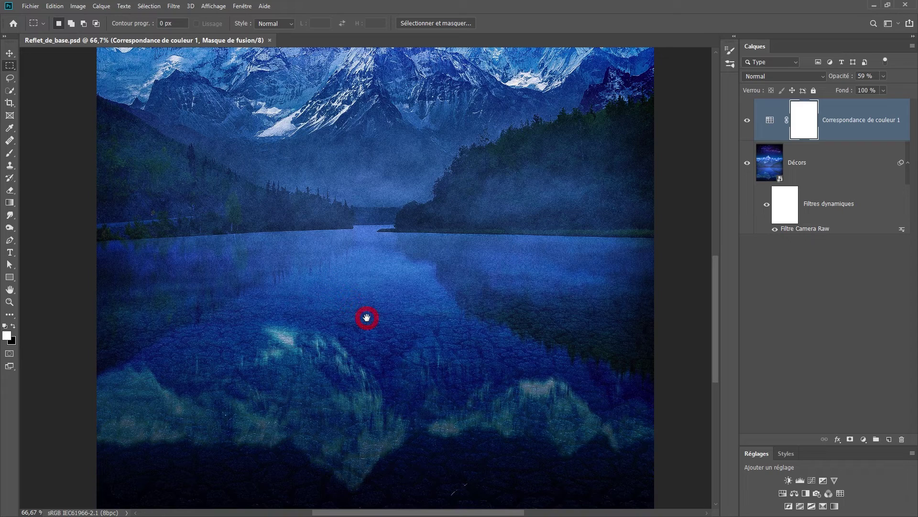
pyautogui.scroll(-2, 383, 301)
pyautogui.keyDown('alt'); pyautogui.click(411, 313); pyautogui.keyUp('alt')
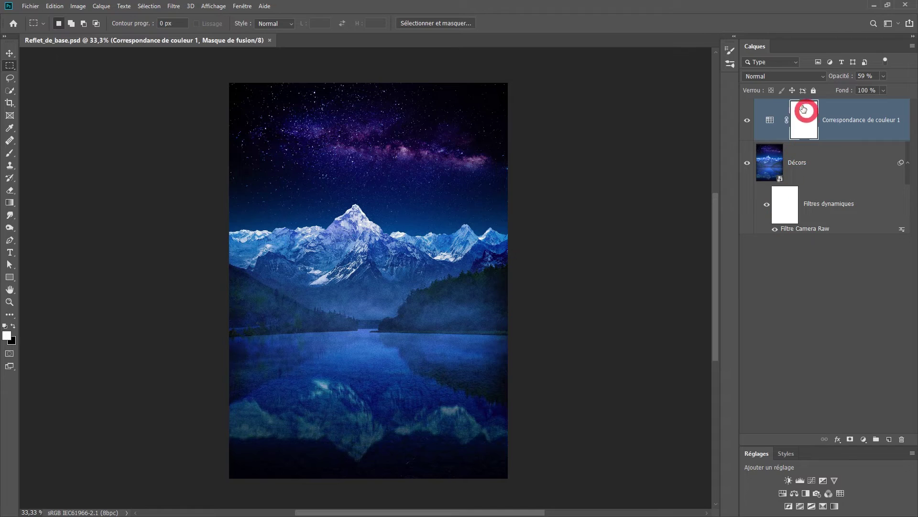
pyautogui.click(767, 163)
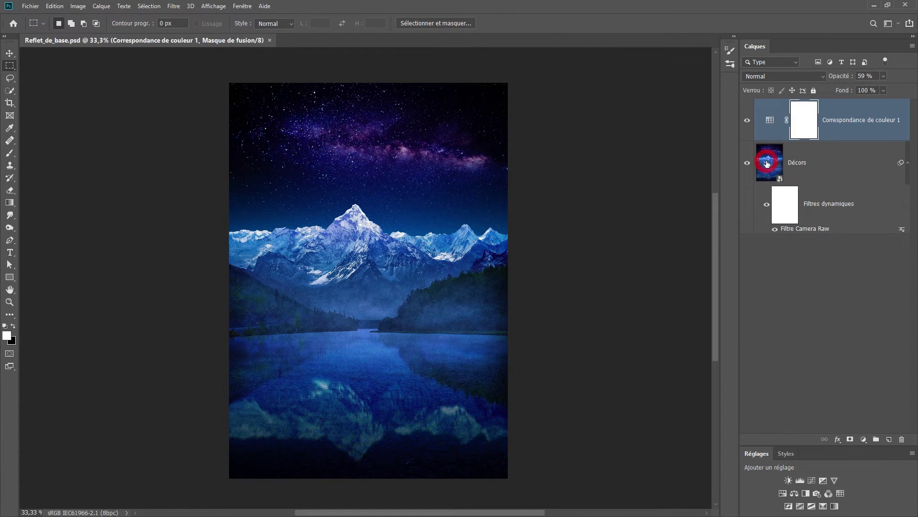
pyautogui.moveTo(767, 163)
pyautogui.mouseDown()
pyautogui.moveTo(502, 236)
pyautogui.moveTo(353, 391)
pyautogui.mouseUp()
pyautogui.moveTo(399, 353)
pyautogui.mouseDown()
pyautogui.moveTo(404, 375)
pyautogui.moveTo(403, 279)
pyautogui.moveTo(649, 223)
pyautogui.mouseUp()
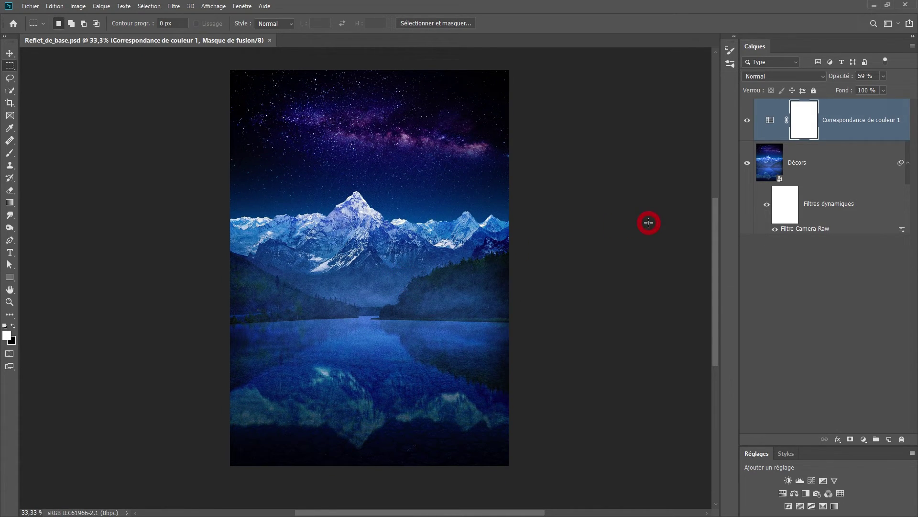